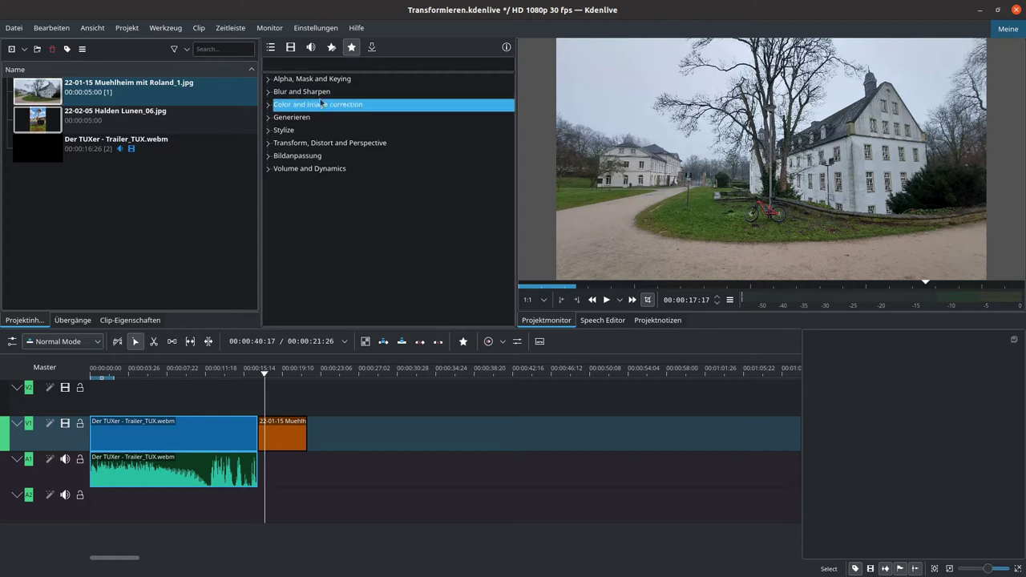
Step: Apply the Transformieren effect to the 22-01-15 Muehlheim image on track V1, select the clip and widen the area showing its effect settings
left_click(315, 143)
left_click_drag(313, 169, 311, 287)
left_click_drag(298, 430, 298, 431)
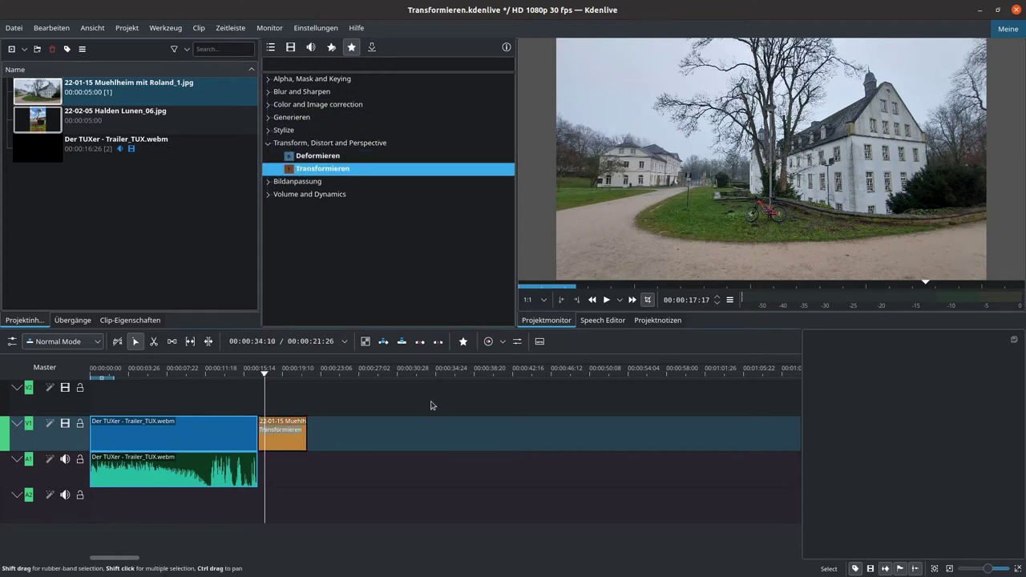
left_click(293, 437)
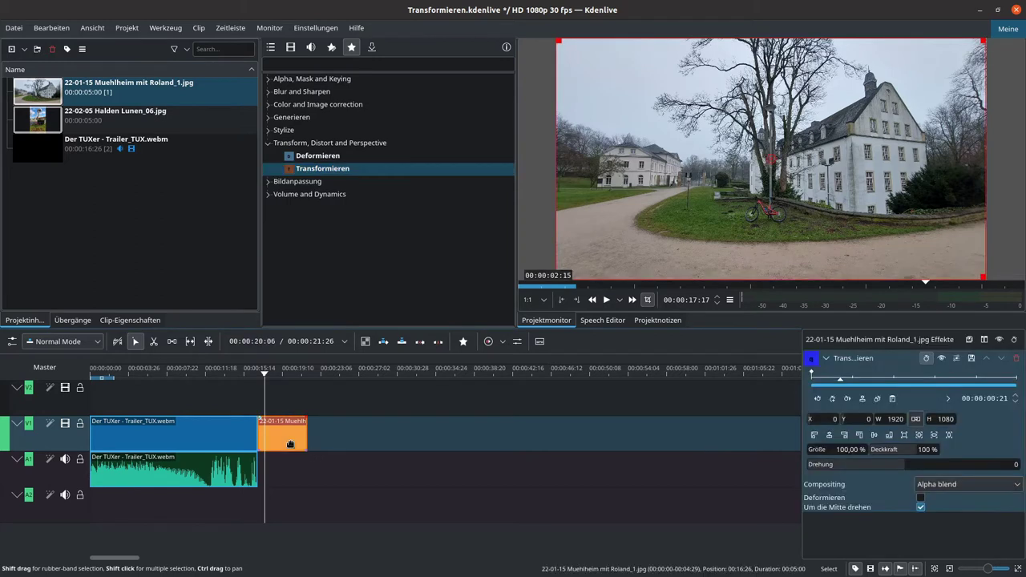
left_click_drag(803, 427, 774, 428)
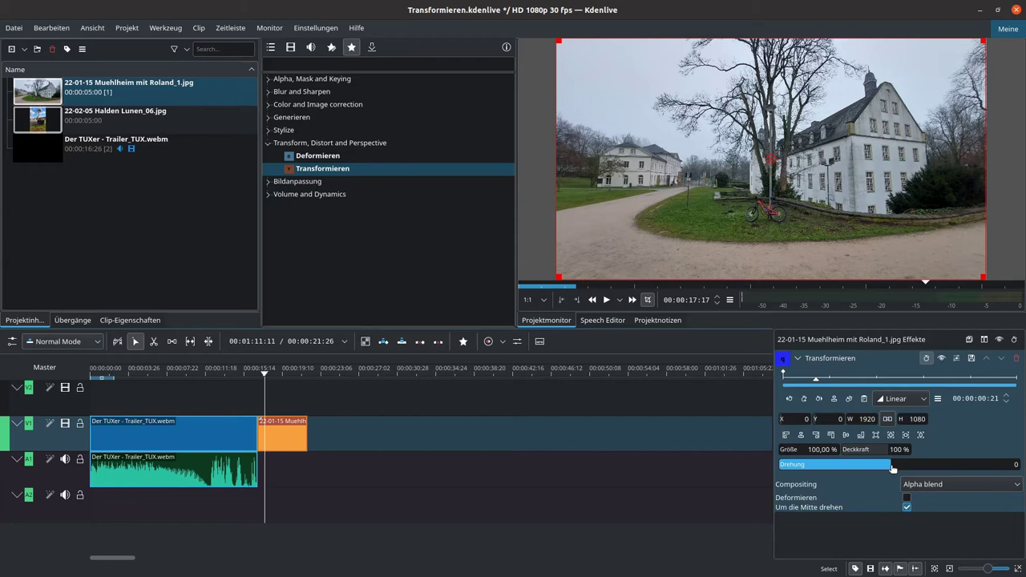
Step: Try out small rotations of the image in both directions with Drehung, ending at 0
scroll(892, 469, "up", 3)
scroll(892, 468, "down", 5)
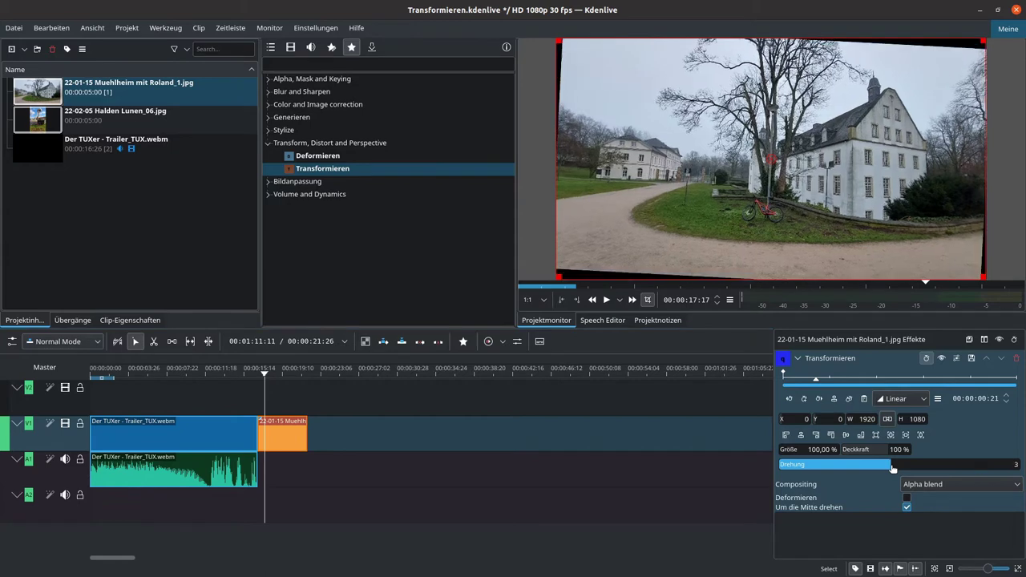
scroll(892, 469, "up", 4)
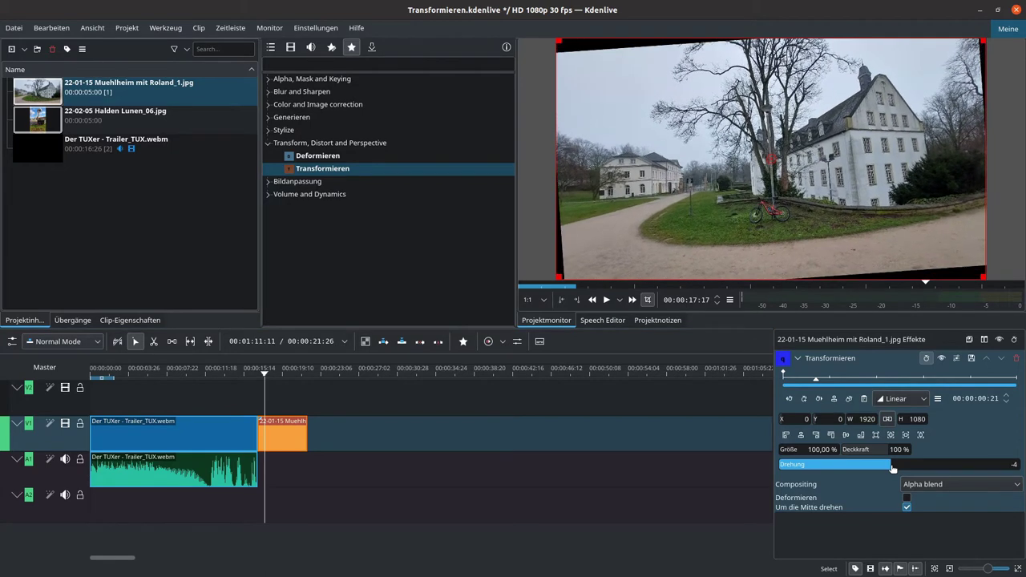
scroll(892, 469, "down", 3)
scroll(893, 469, "down", 2)
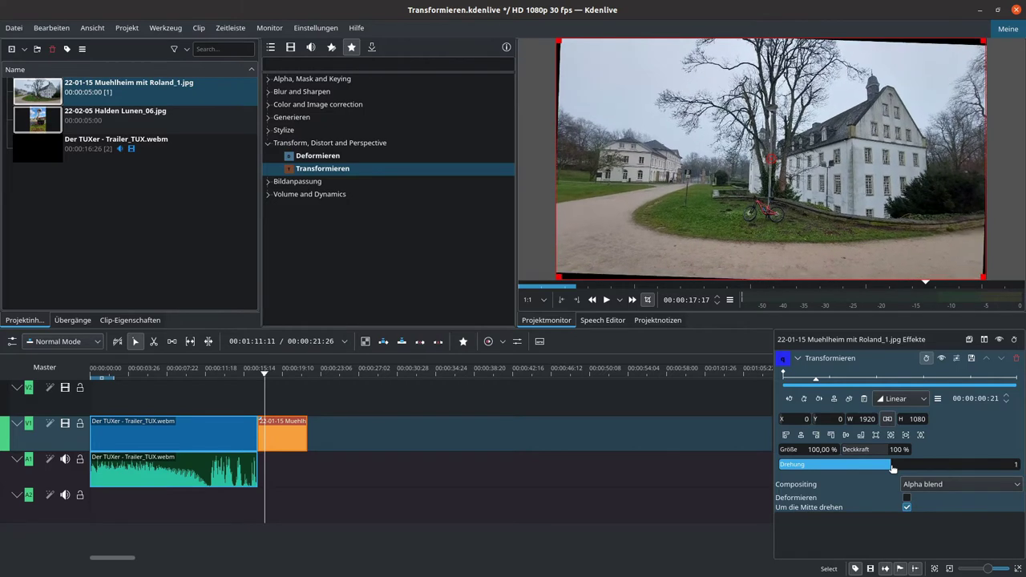
scroll(892, 468, "up", 3)
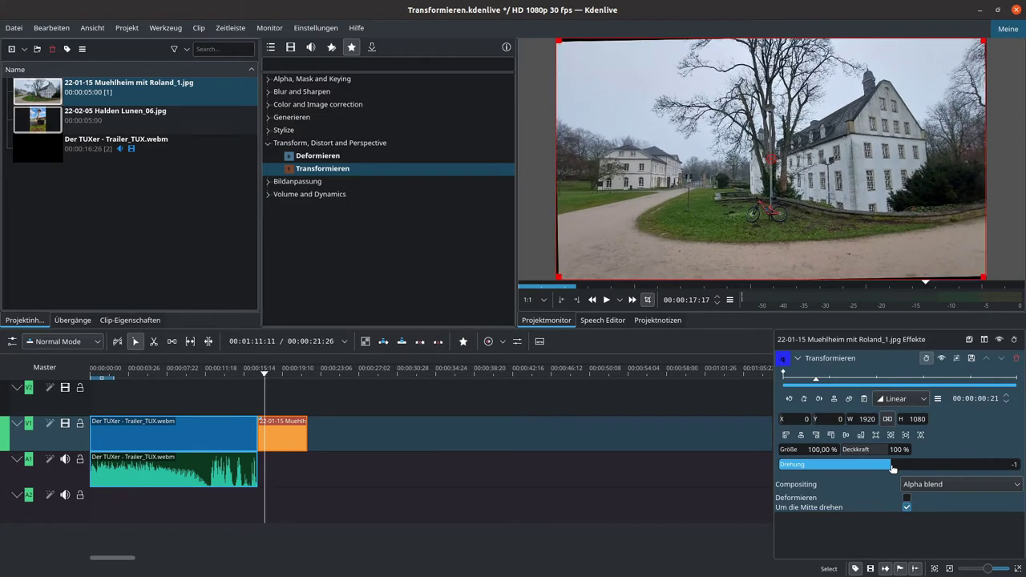
scroll(893, 469, "down", 2)
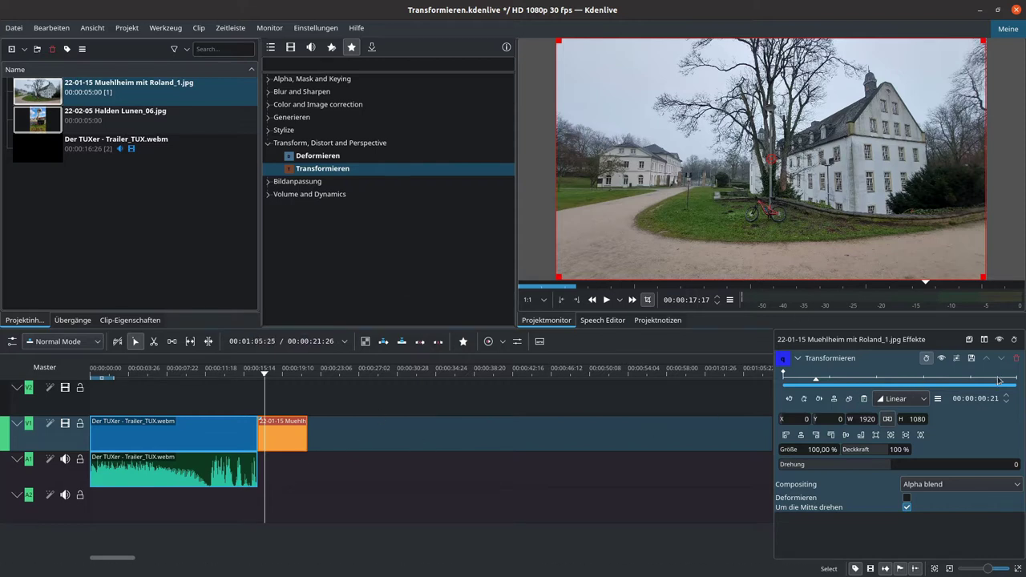
Step: Add a keyframe at the Muehlheim clip's end, 00:00:04:29, scale the image to about 149.5 % and shift it to X -436, Y -500
left_click(785, 373)
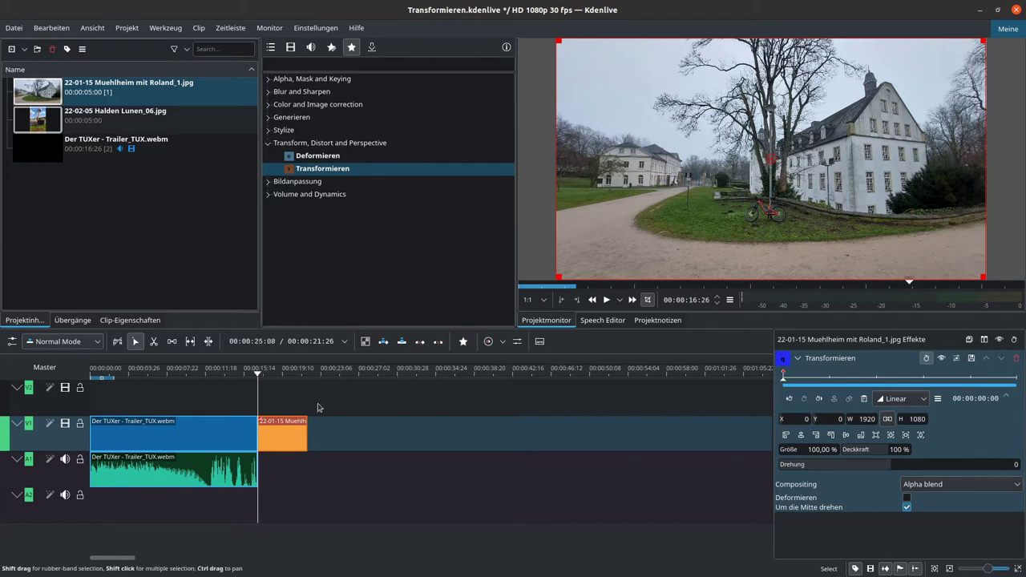
left_click(1013, 375)
left_click_drag(1013, 375, 1020, 373)
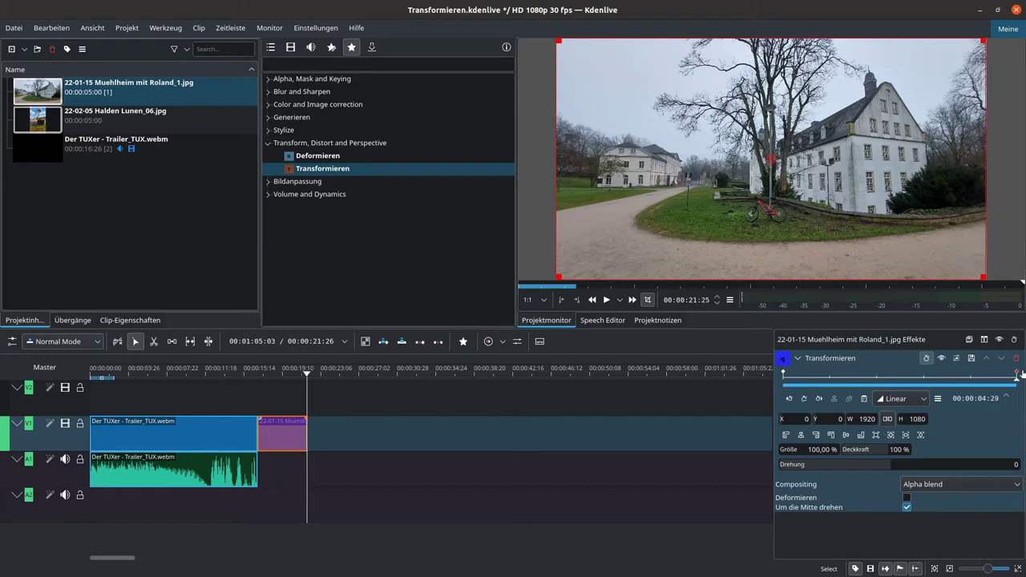
double_click(815, 450)
left_click_drag(822, 451, 780, 112)
key("Left")
key("Left")
key("Left")
key("Left")
key("Left")
key("Left")
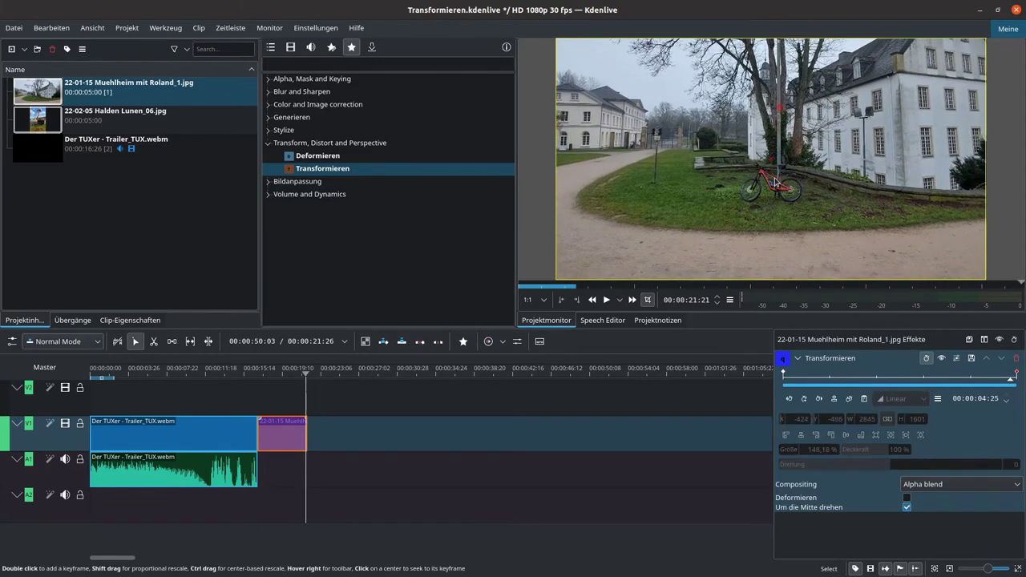
key("End")
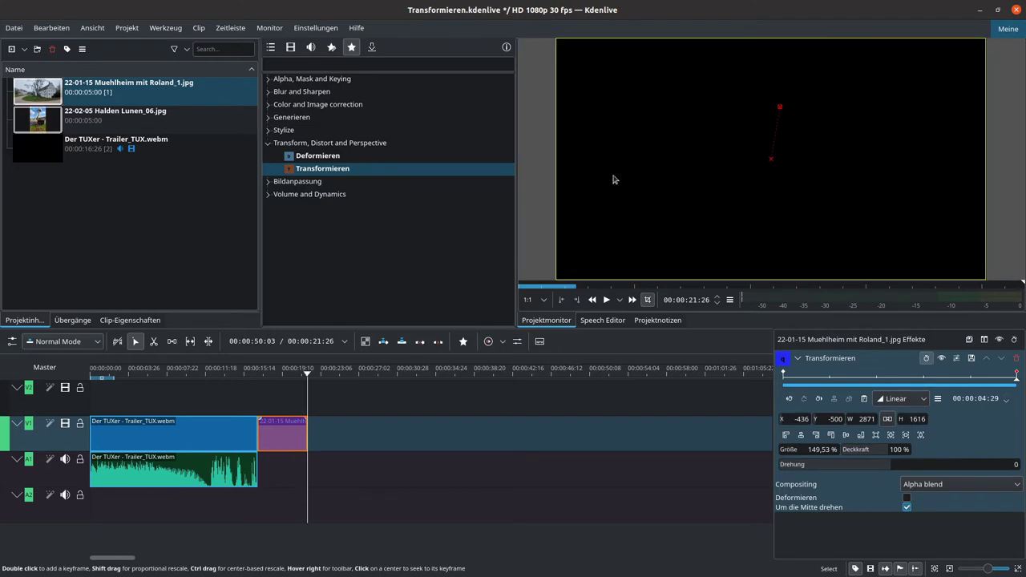
left_click(1018, 374)
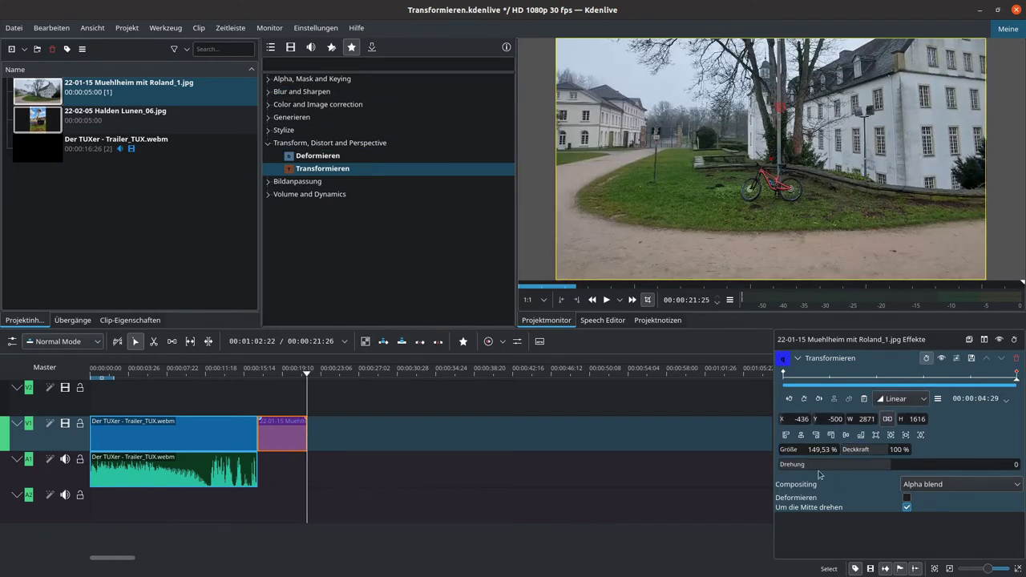
Step: Scale the Muehlheim end keyframe to about 298 %, move the image to about X -1848, Y -1587, and play back the zoom
left_click(816, 449)
scroll(818, 450, "up", 10)
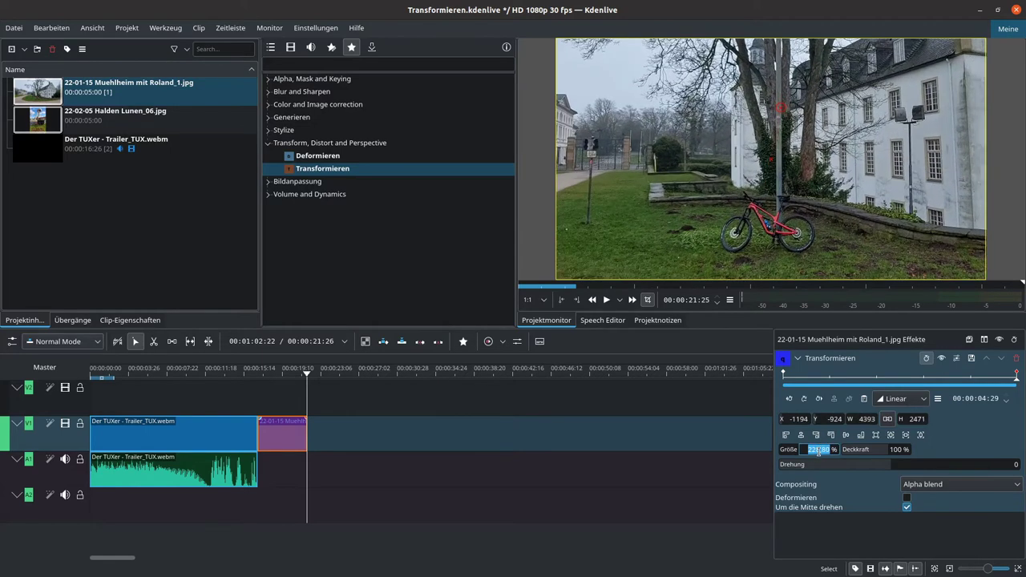
scroll(817, 450, "up", 8)
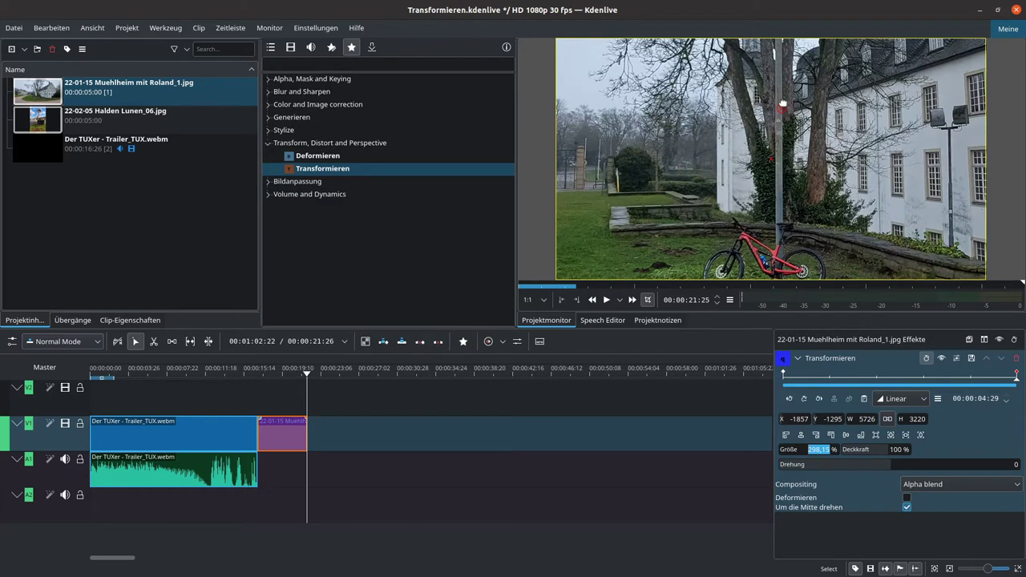
left_click_drag(782, 107, 787, 44)
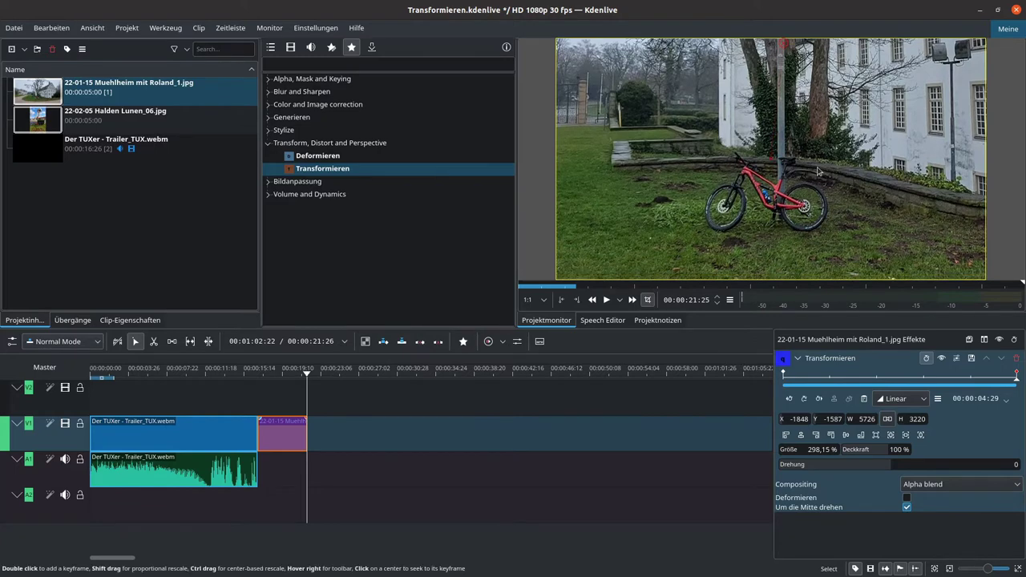
left_click(252, 382)
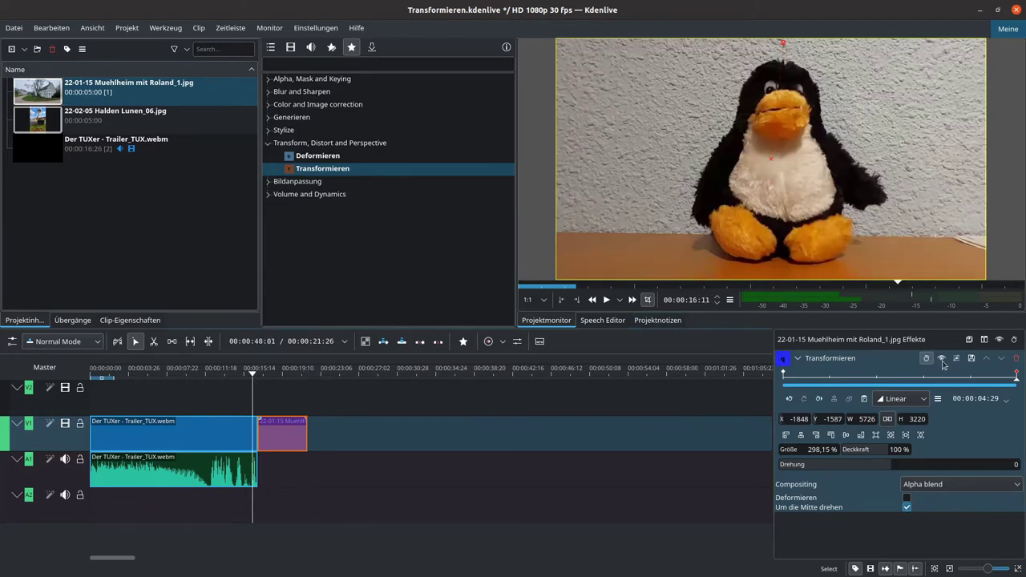
left_click(607, 299)
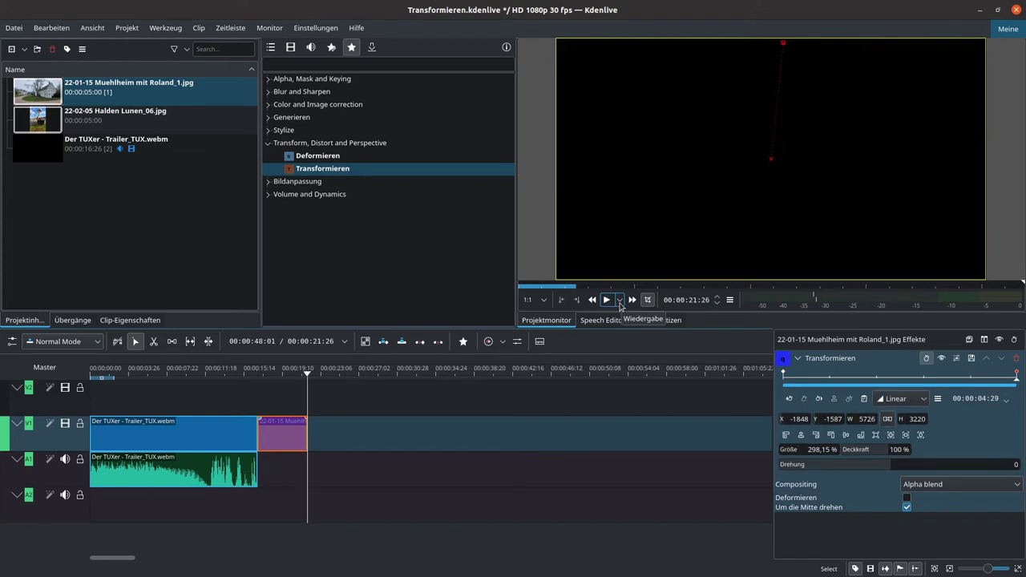
Step: Place 22-02-05 Halden Lunen_06.jpg directly after the Muehlheim clip on track V1 and apply the Transformieren effect to it
left_click_drag(32, 119, 294, 436)
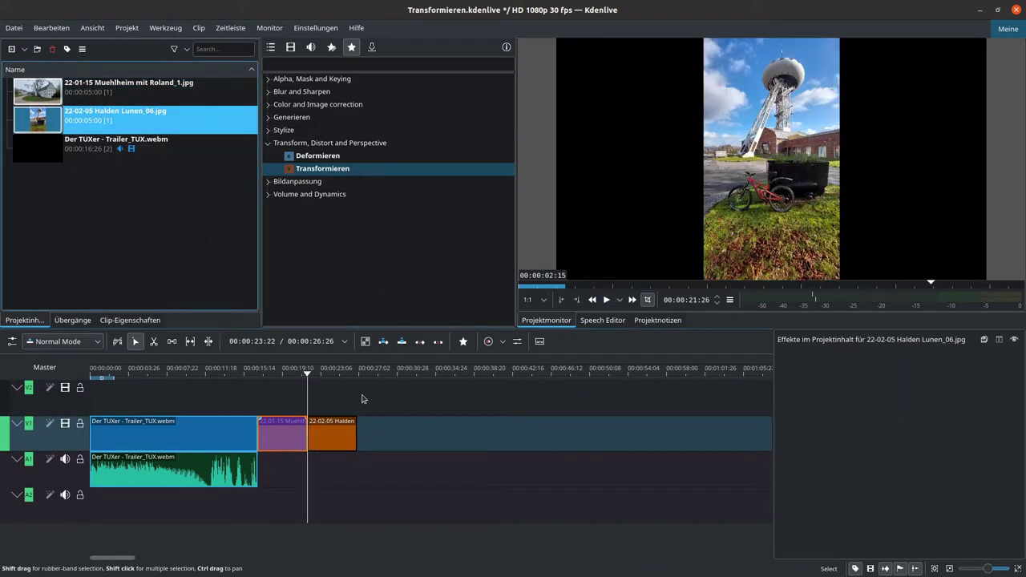
left_click(324, 169)
left_click_drag(327, 171, 334, 430)
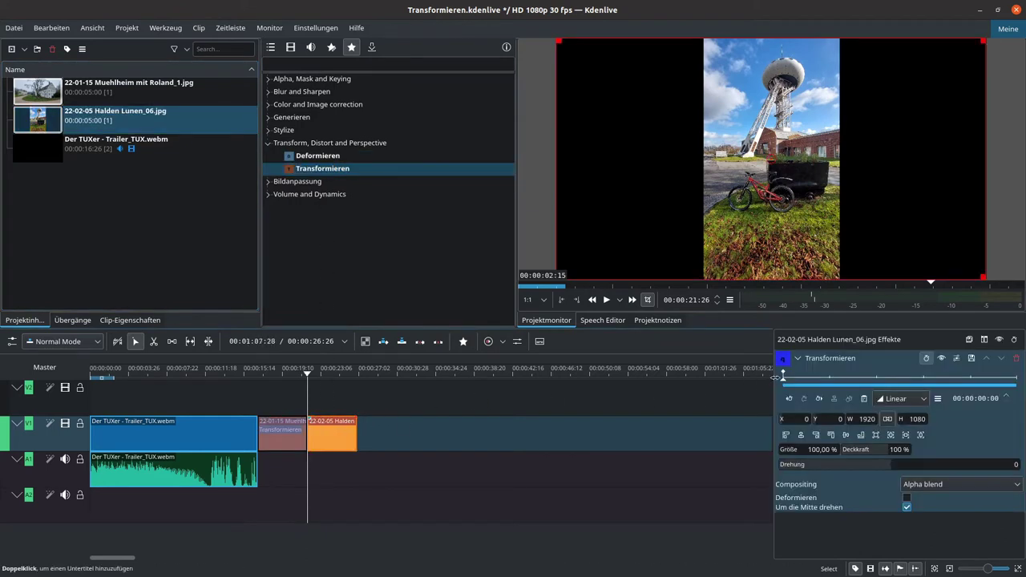
Step: Add a Transformieren keyframe at the end of the Halden Lunen clip, at 00:00:04:29
left_click(1016, 374)
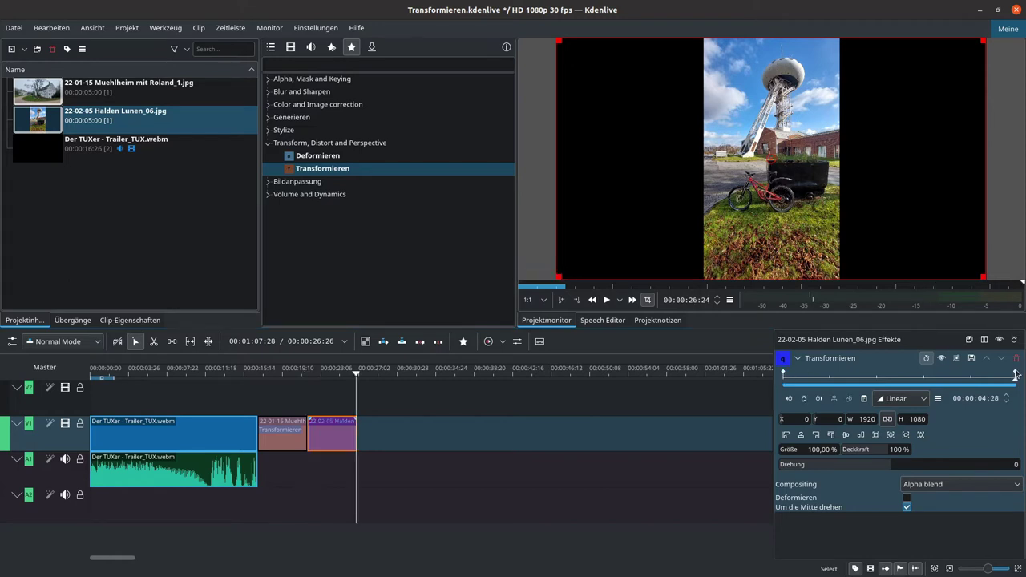
left_click(1018, 375)
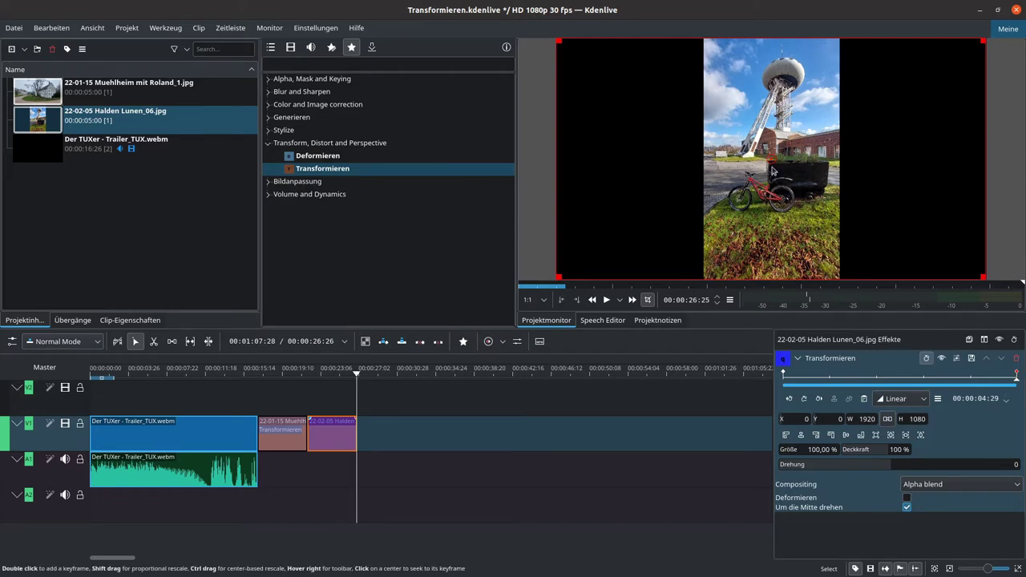
double_click(813, 449)
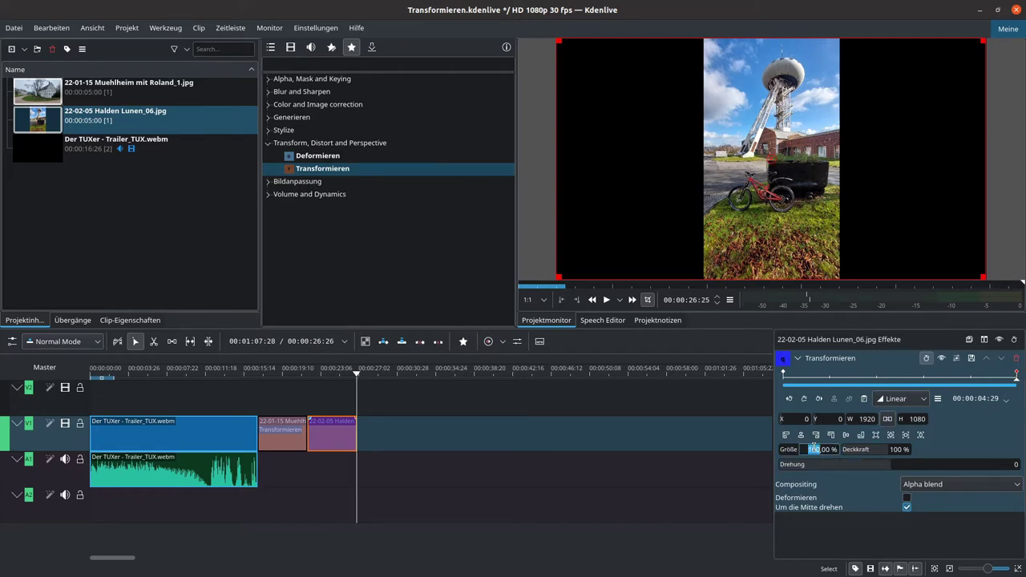
scroll(481, 497, "up", 5)
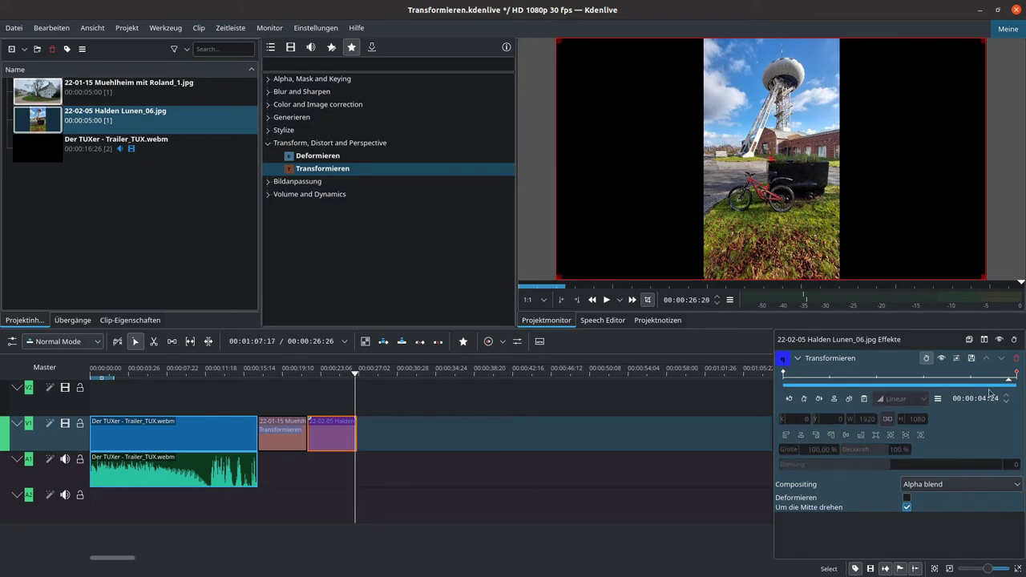
left_click(1018, 375)
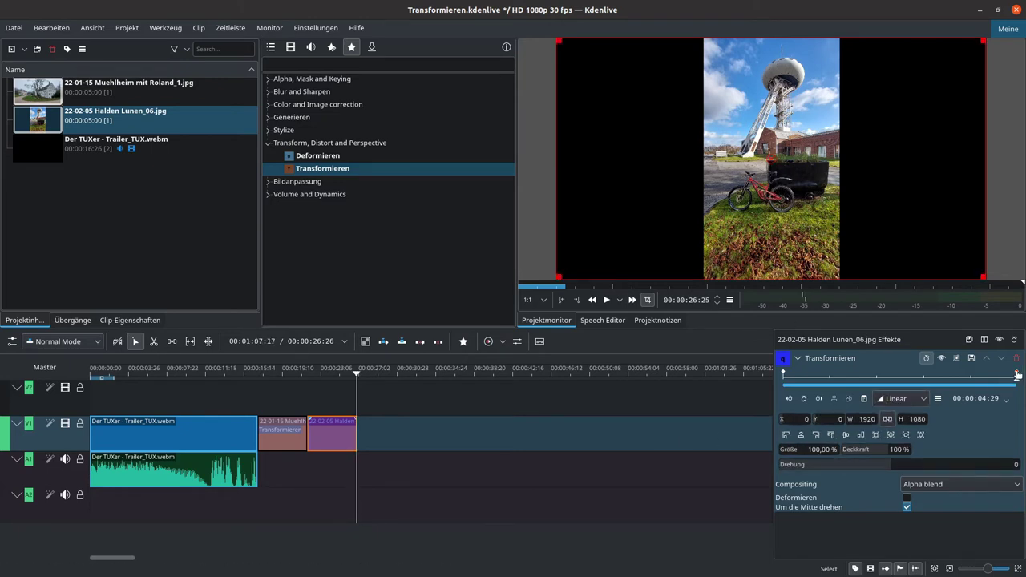
Step: Scale the Halden Lunen end keyframe to about 235 %, move the image to about X -1270, Y -991, and play back the timeline
double_click(815, 450)
left_click_drag(816, 450, 870, 450)
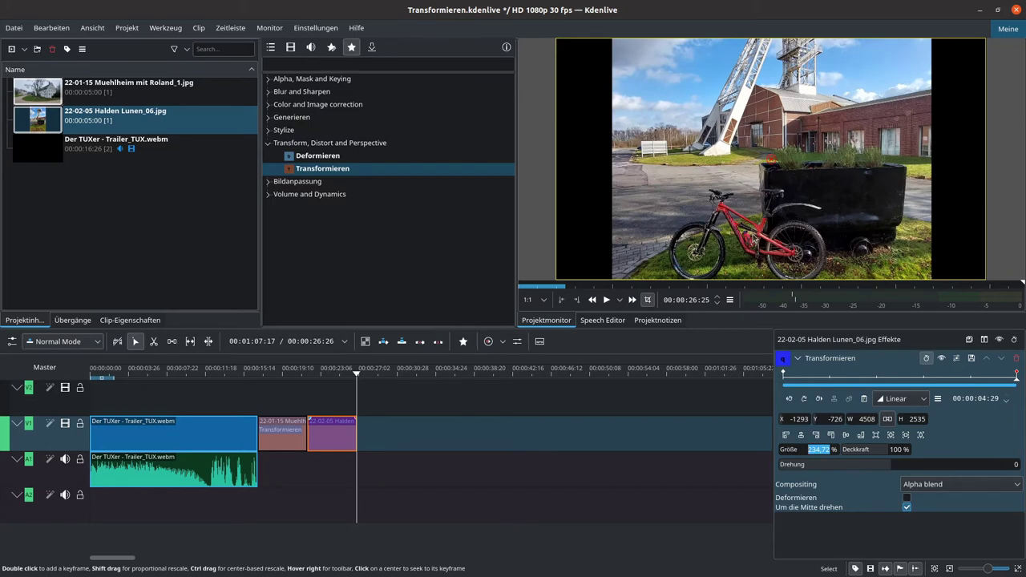
left_click_drag(770, 158, 776, 102)
left_click(237, 385)
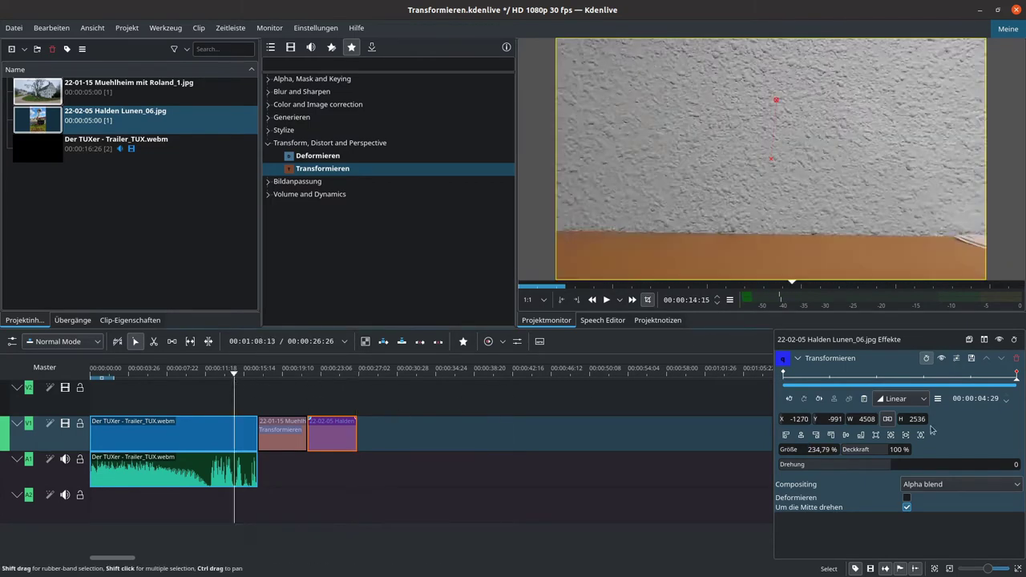
left_click(607, 301)
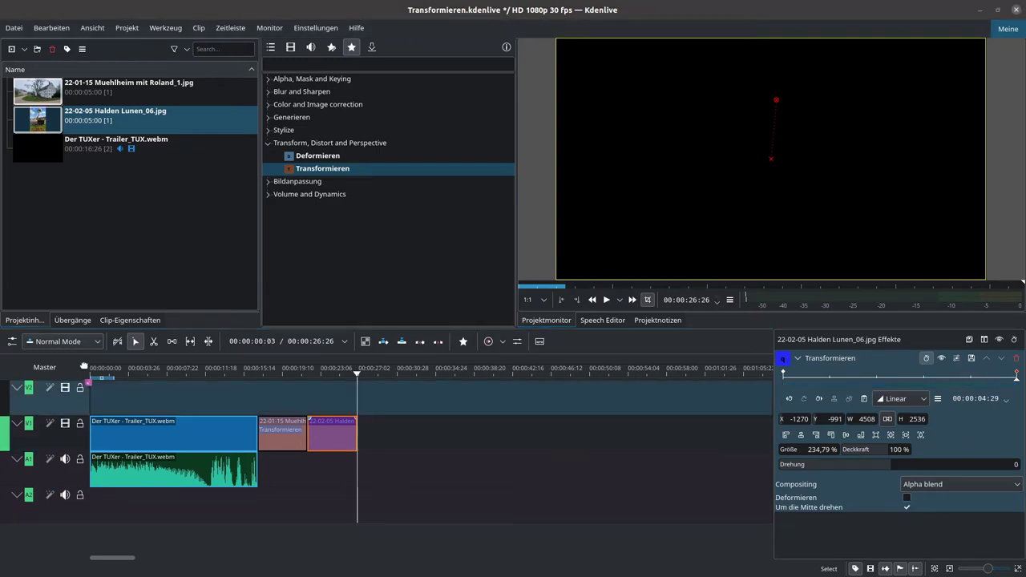
Step: Place 22-02-13 Bochum12.jpg directly after the Halden Lunen clip on track V1 and play it back
left_click_drag(53, 159, 353, 437)
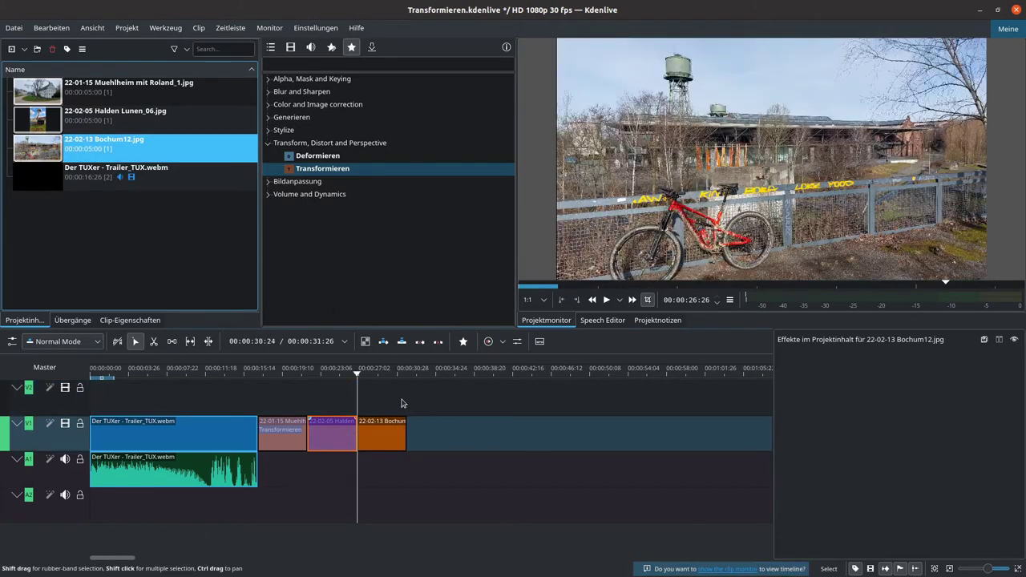
left_click(608, 302)
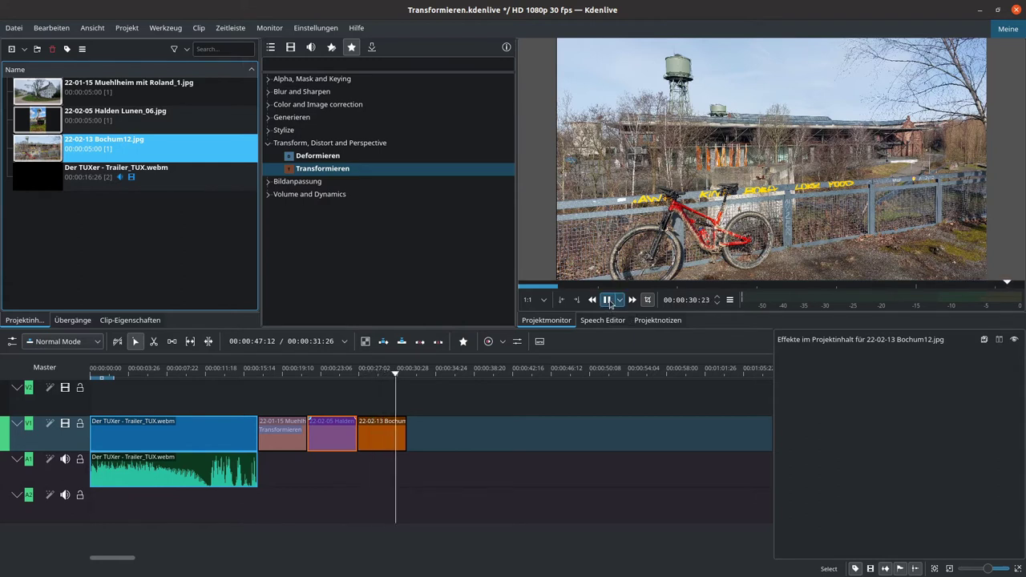
left_click(610, 303)
Step: Apply the Transformieren effect to the Bochum12 clip and add a keyframe at its end, 00:00:04:29
left_click(391, 440)
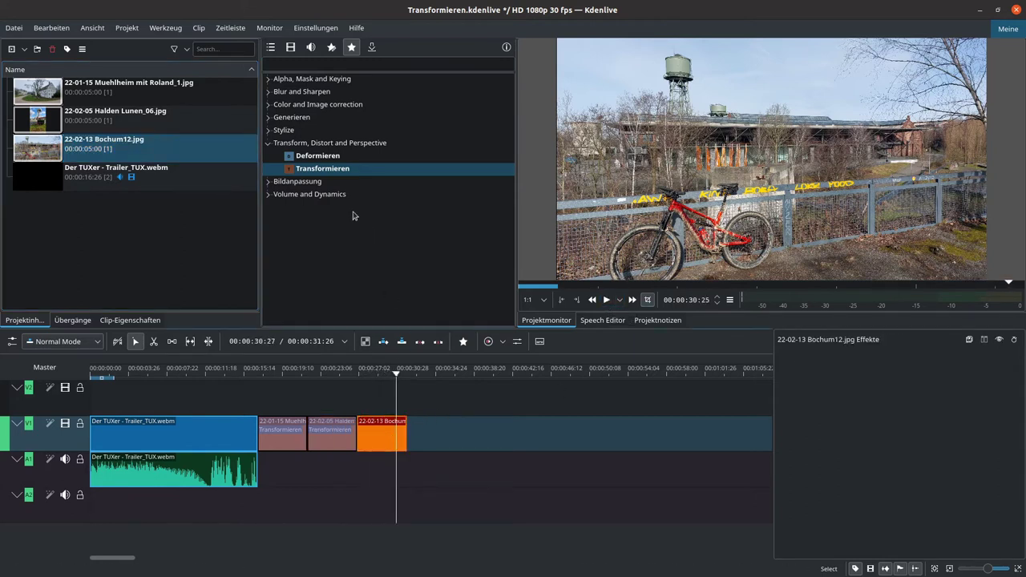
left_click_drag(321, 168, 387, 435)
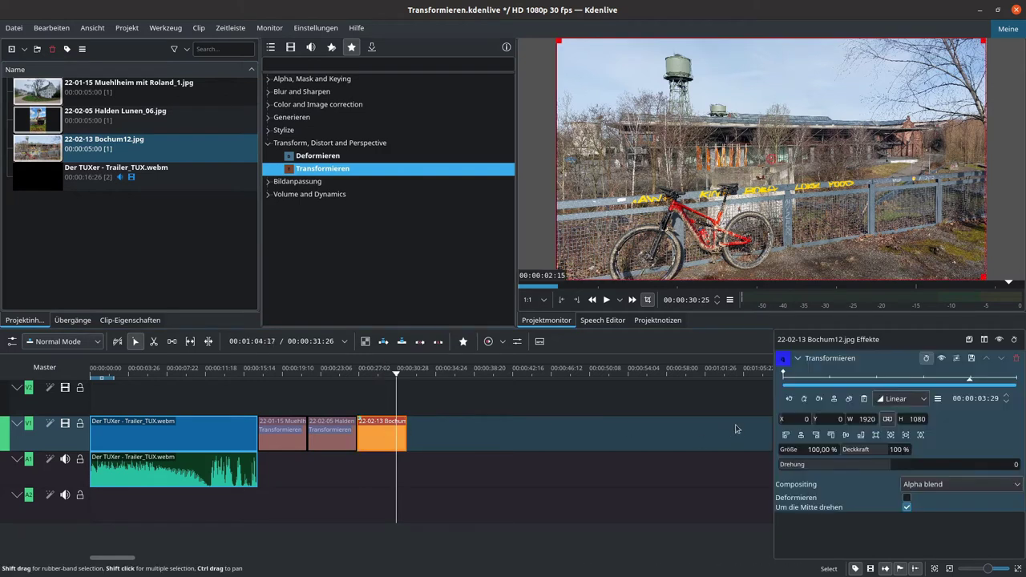
left_click(1018, 376)
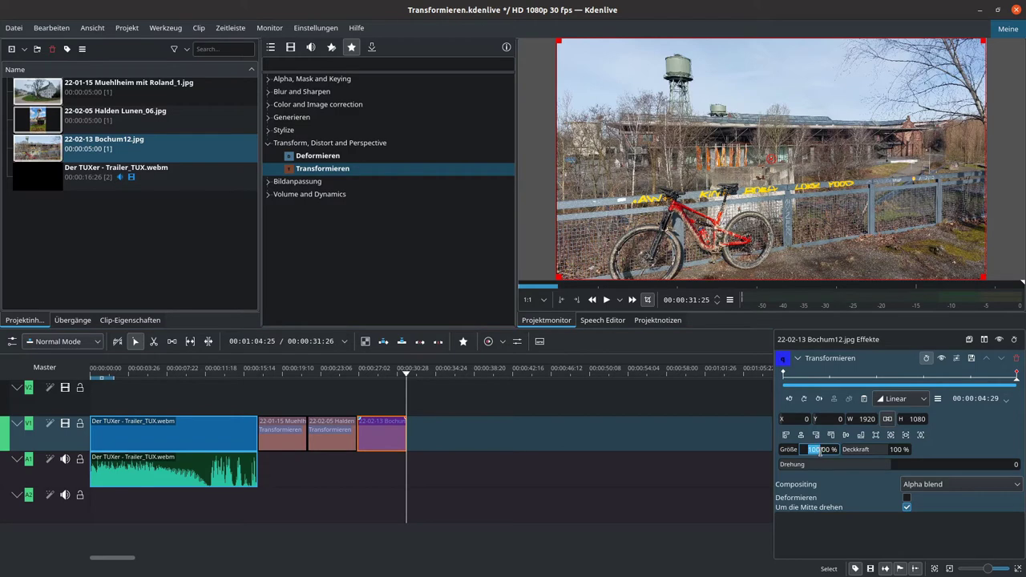
Step: Set the size (Größe) at the Bochum12 clip's end keyframe to 120 %
scroll(818, 449, "up", 3)
left_click_drag(818, 450, 829, 450)
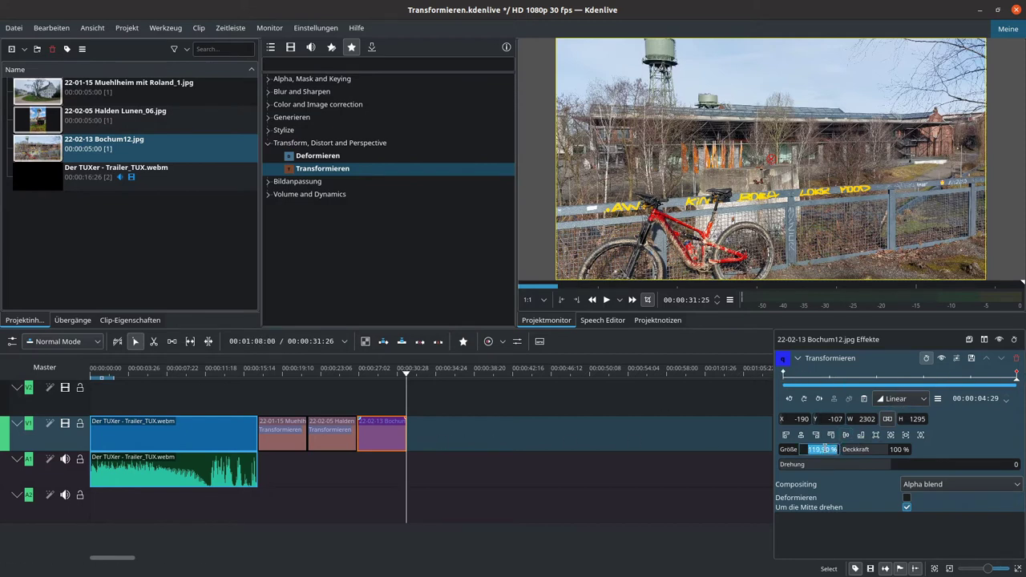
type("120")
key("Return")
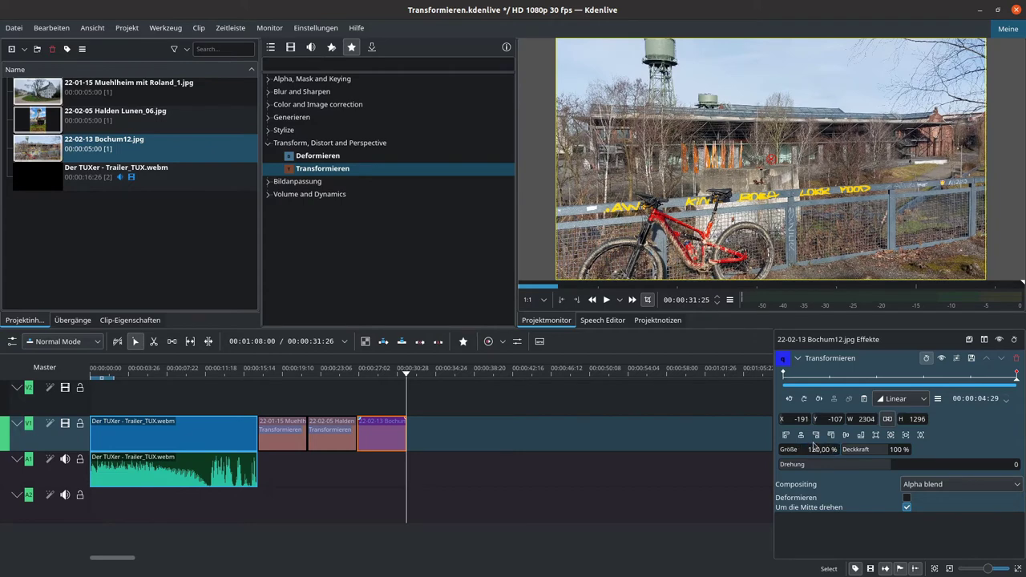
Step: Set the size (Größe) at the Bochum12 clip's start keyframe to 120 % and compare it with the end keyframe
left_click(783, 374)
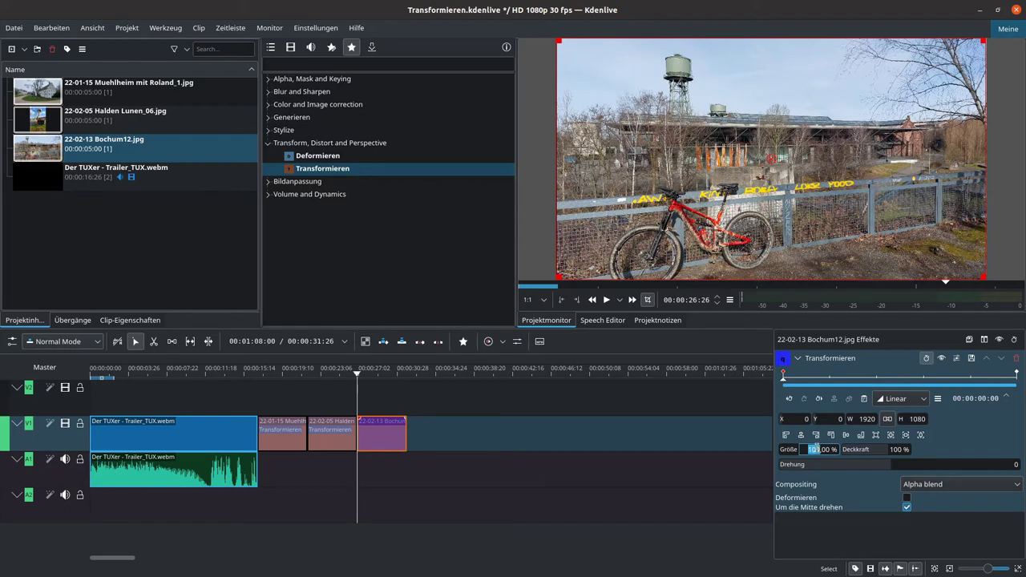
type("0")
key("Return")
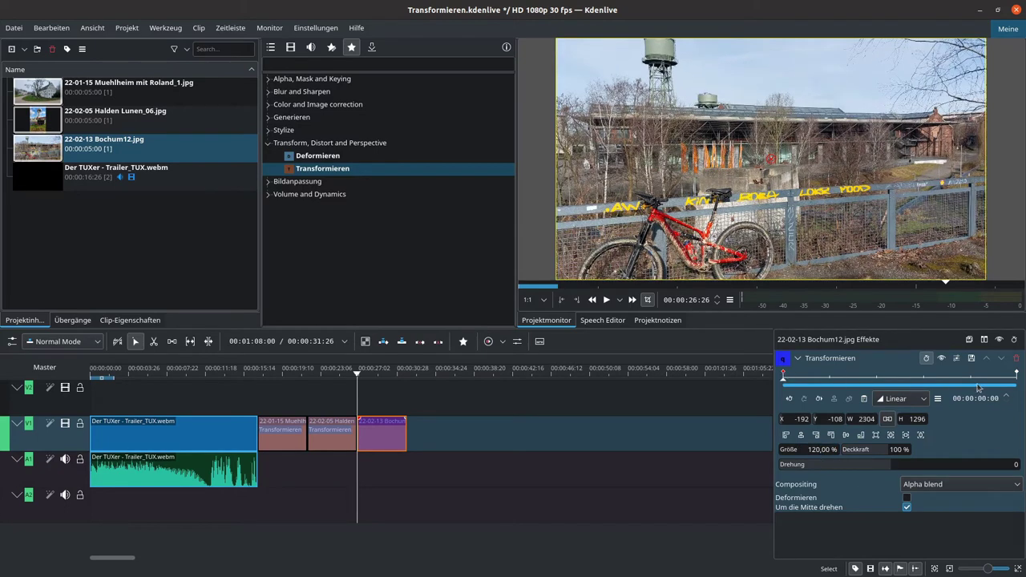
left_click(1019, 376)
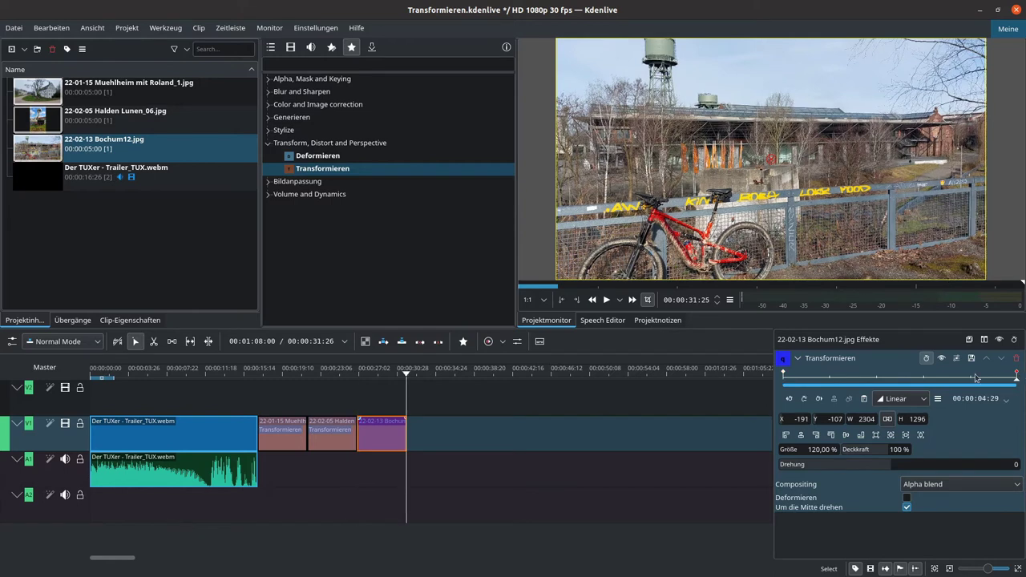
Step: Try moving the Bochum12 image at the start keyframe to about X -382, Y -215 and play back the movement
left_click(786, 375)
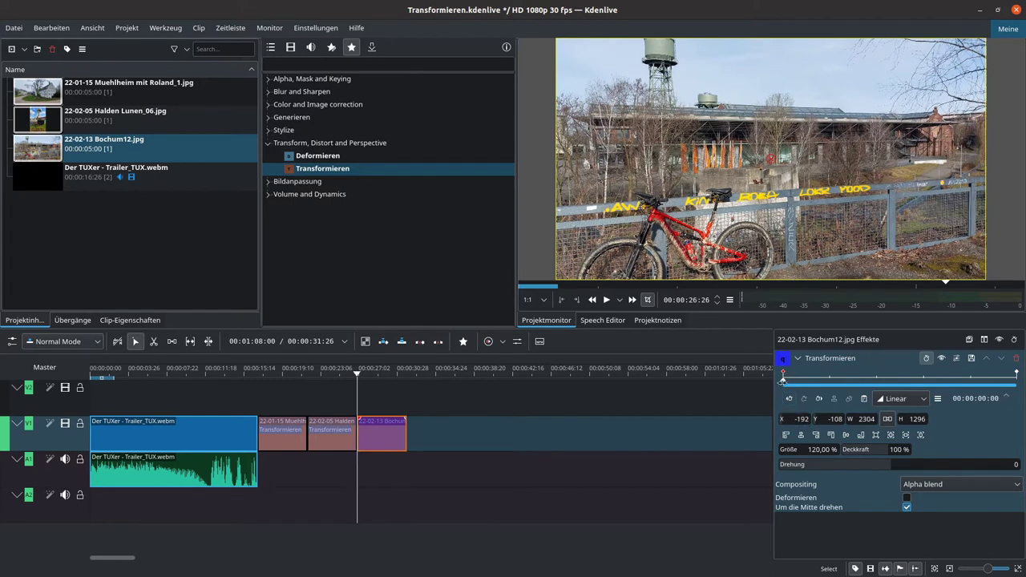
left_click_drag(772, 160, 809, 141)
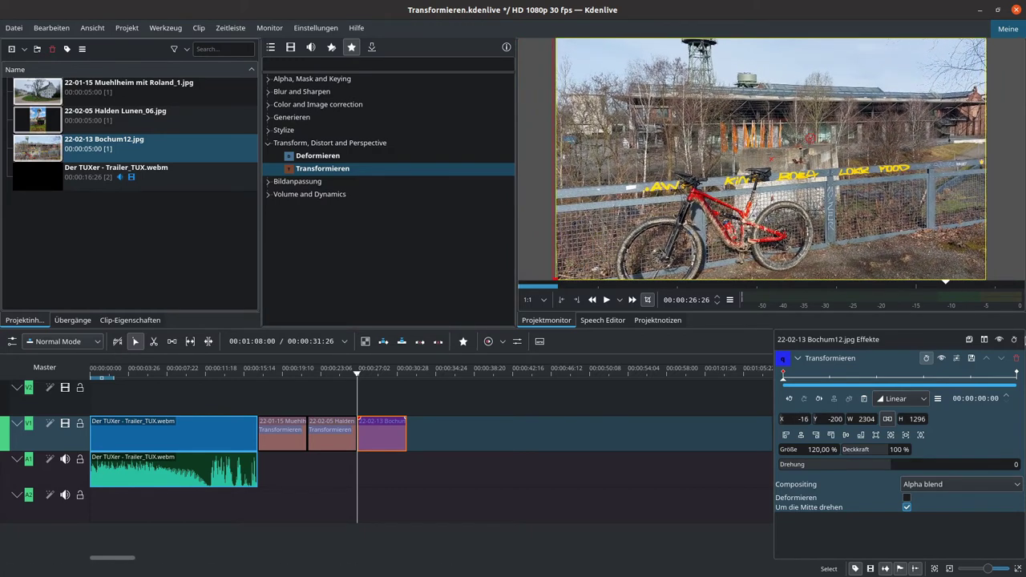
left_click(1018, 371)
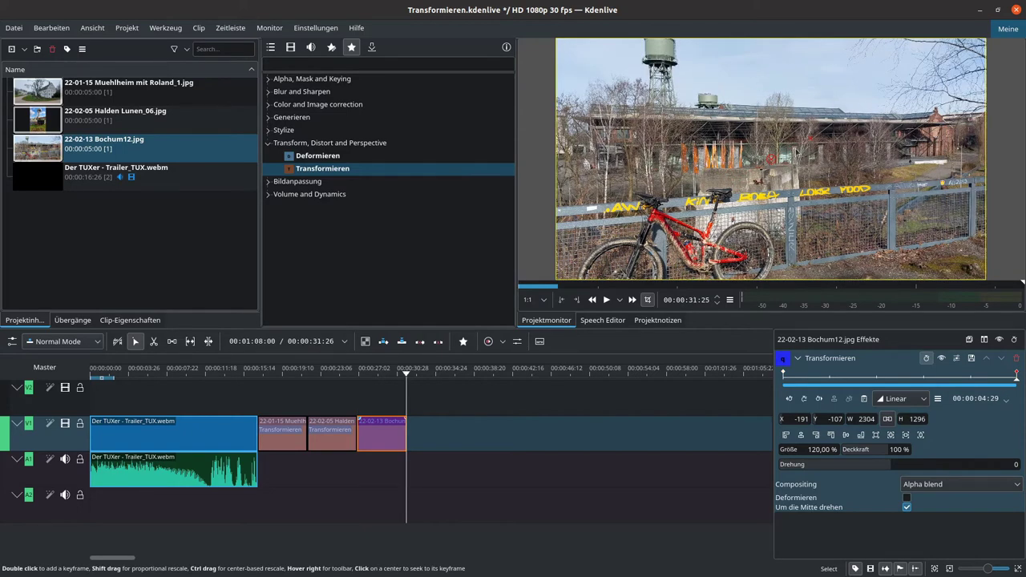
left_click(787, 135)
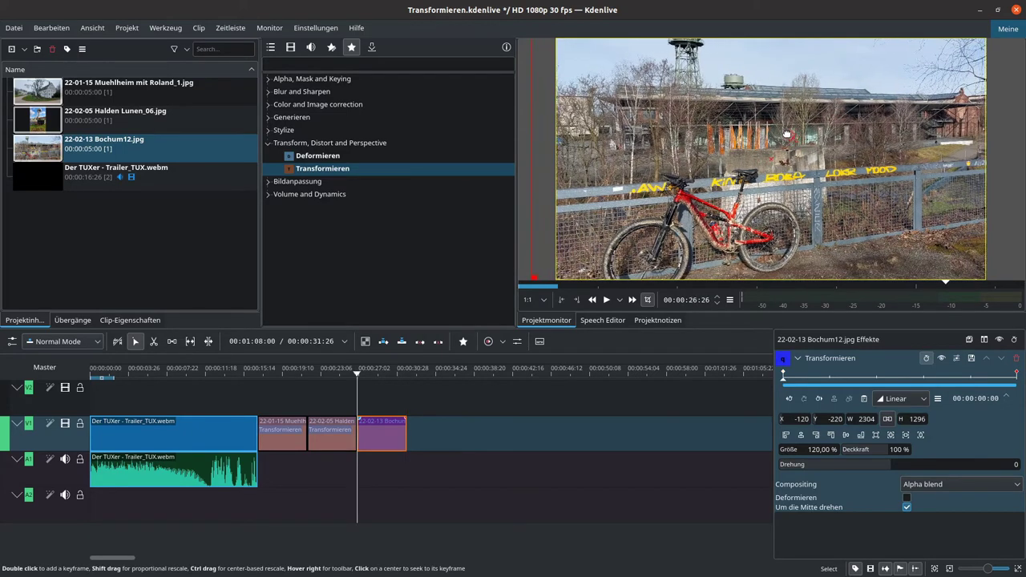
left_click_drag(753, 131, 728, 134)
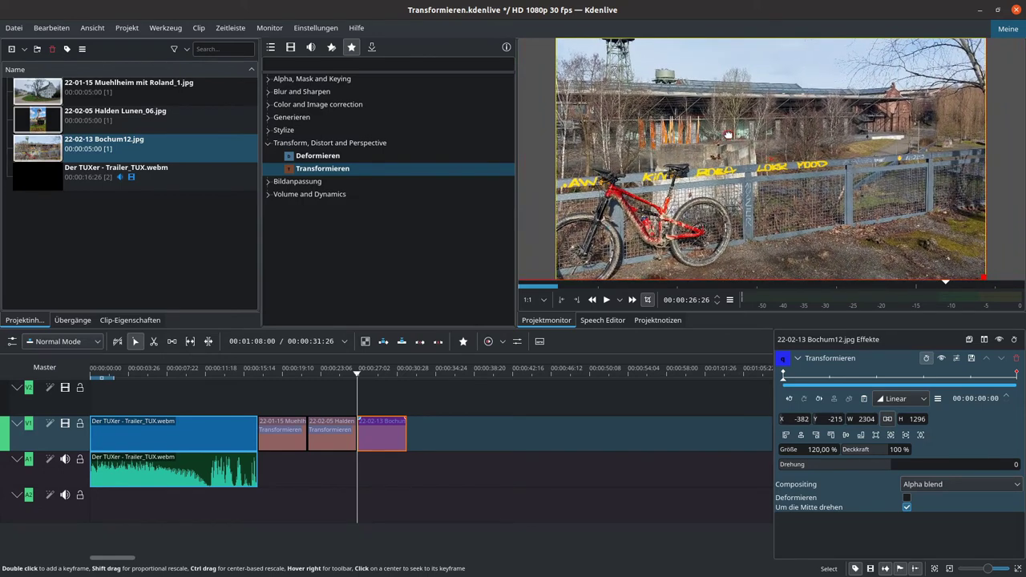
left_click(357, 376)
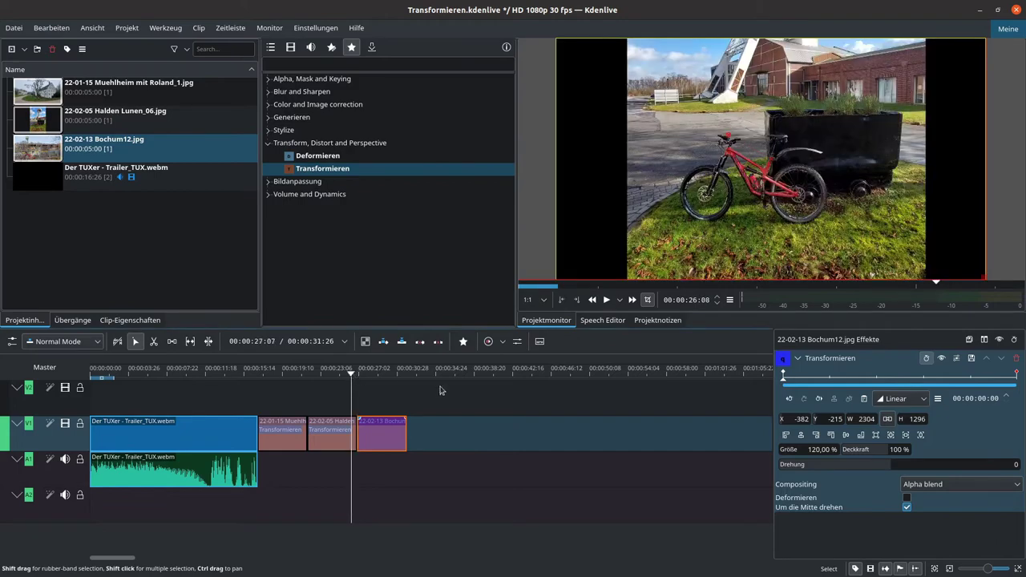
left_click(607, 300)
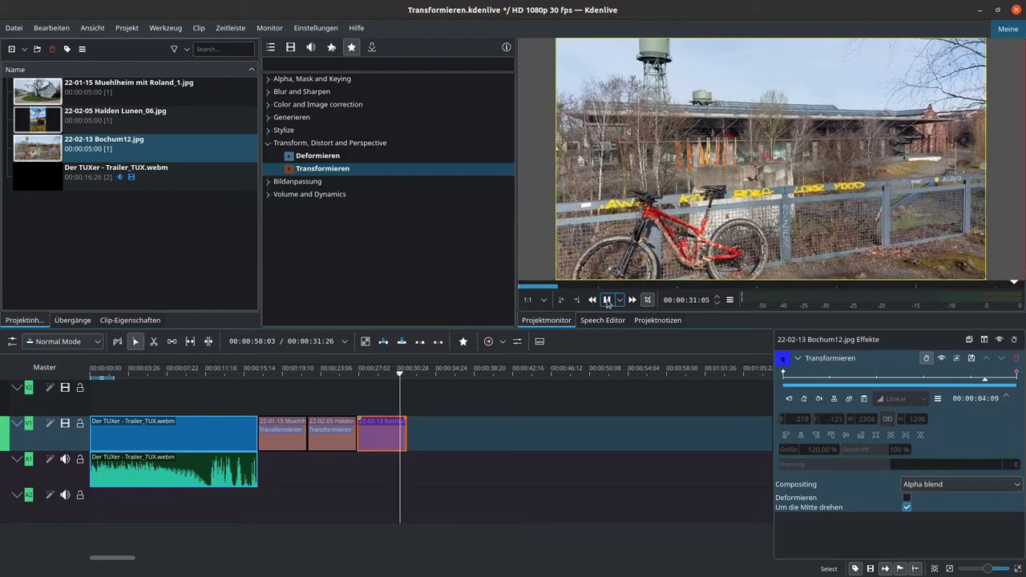
Step: Pan the Bochum12 image from about X -1 at the start keyframe to about X -380 at the end keyframe, with Y at -212 for both
left_click(786, 375)
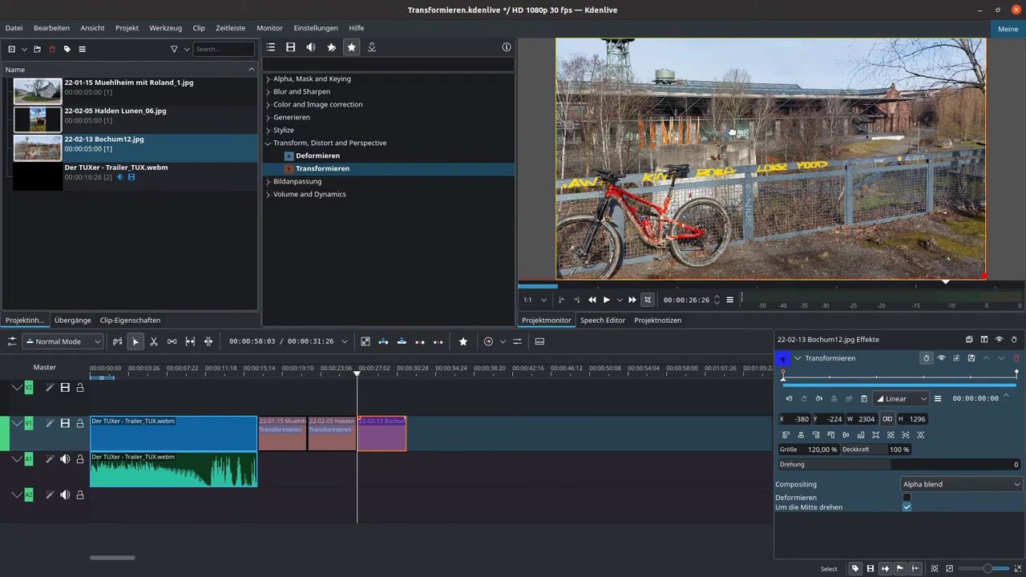
left_click_drag(731, 135, 817, 135)
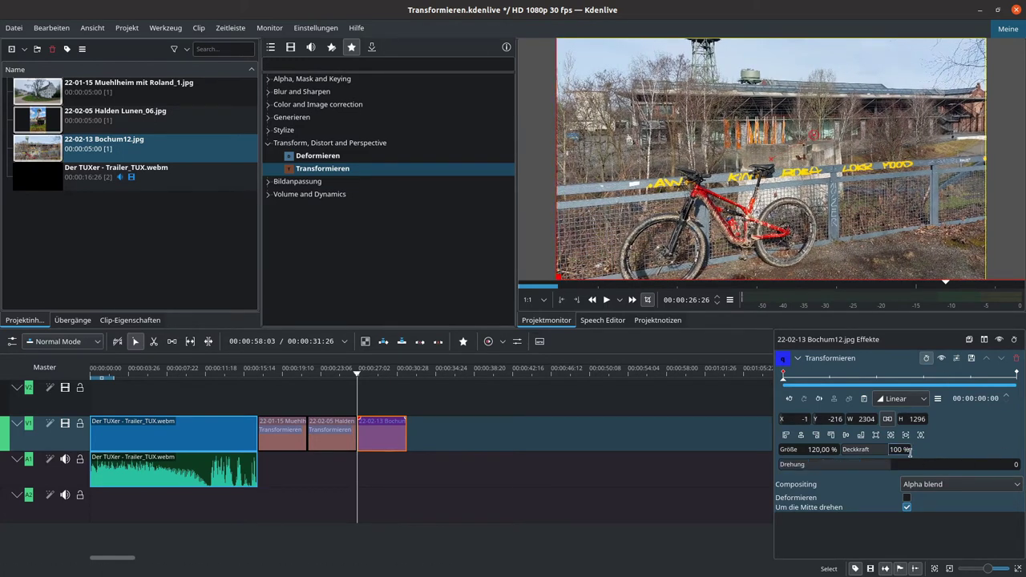
left_click(1015, 374)
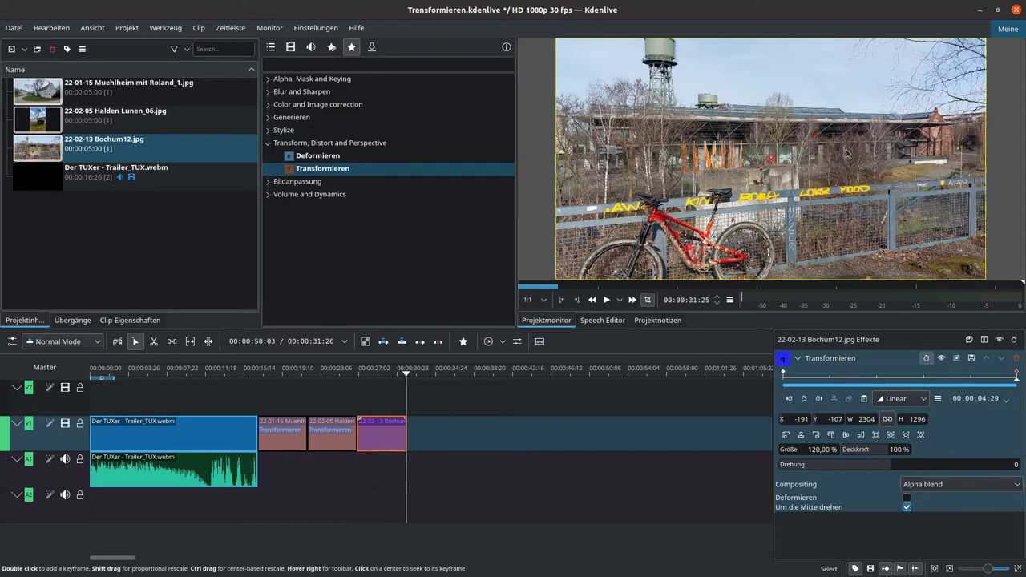
left_click_drag(769, 151, 734, 135)
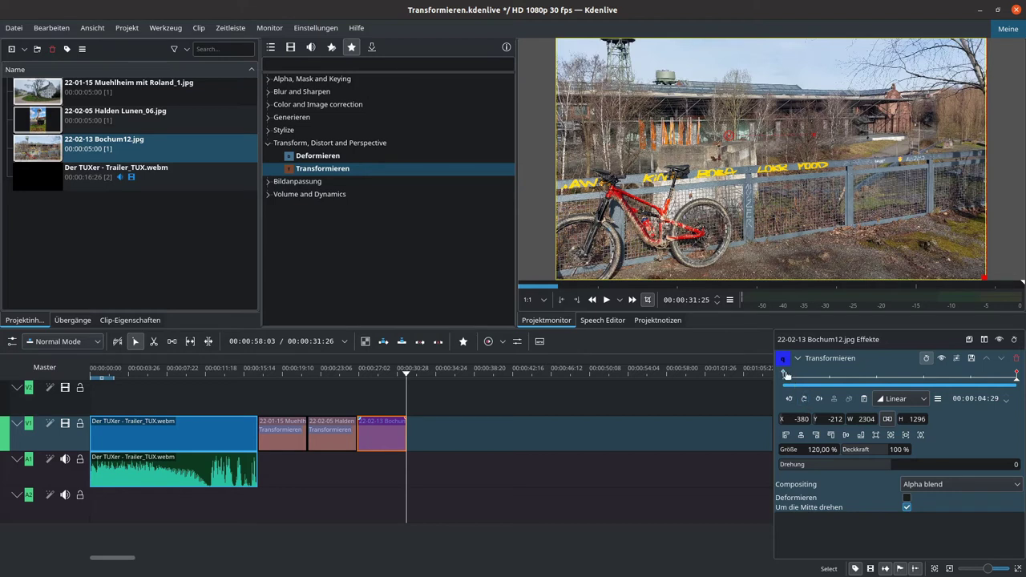
left_click(785, 375)
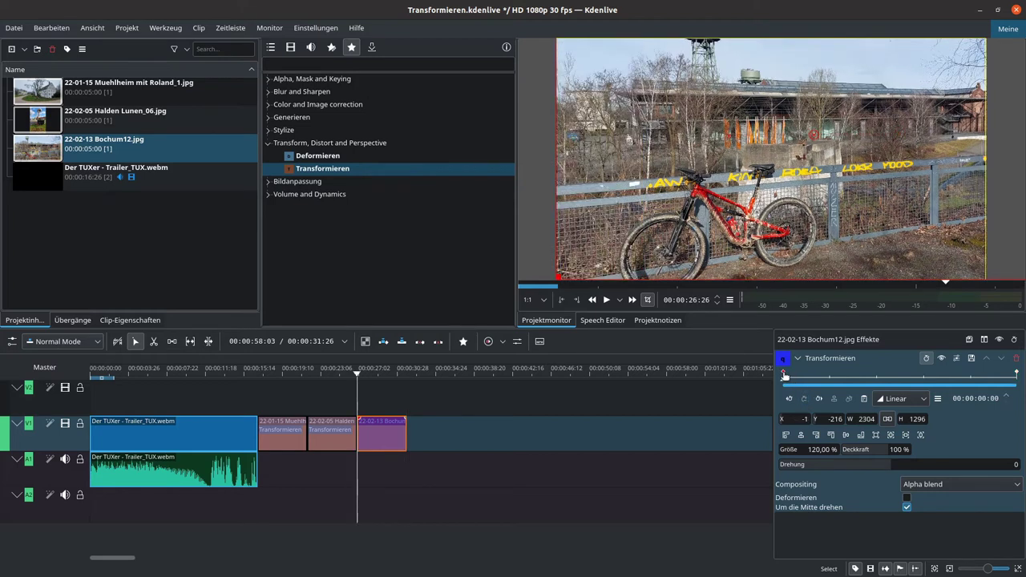
left_click(839, 420)
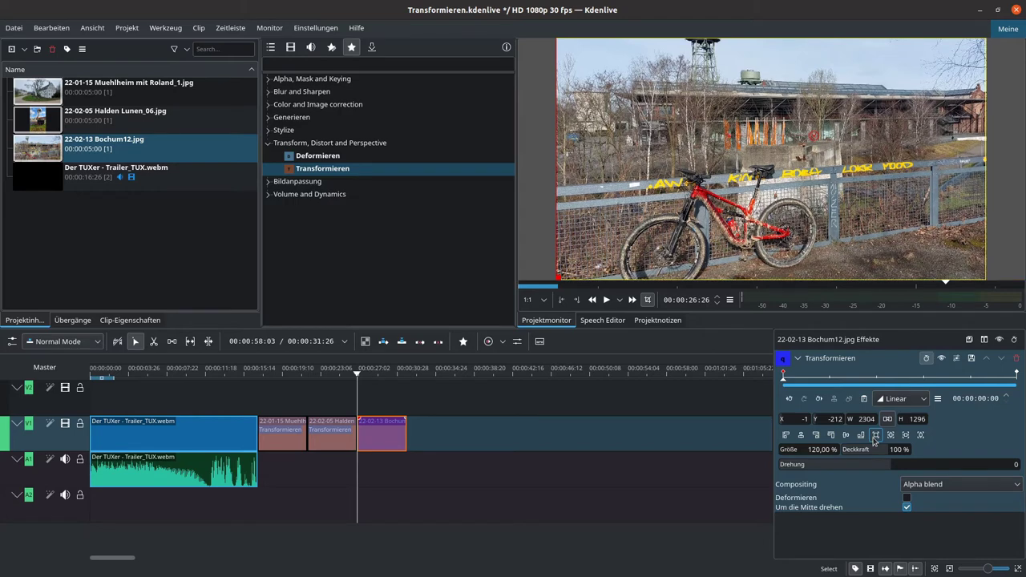
Step: Play back the horizontal pan of the Bochum12 clip from just before its start
left_click(354, 378)
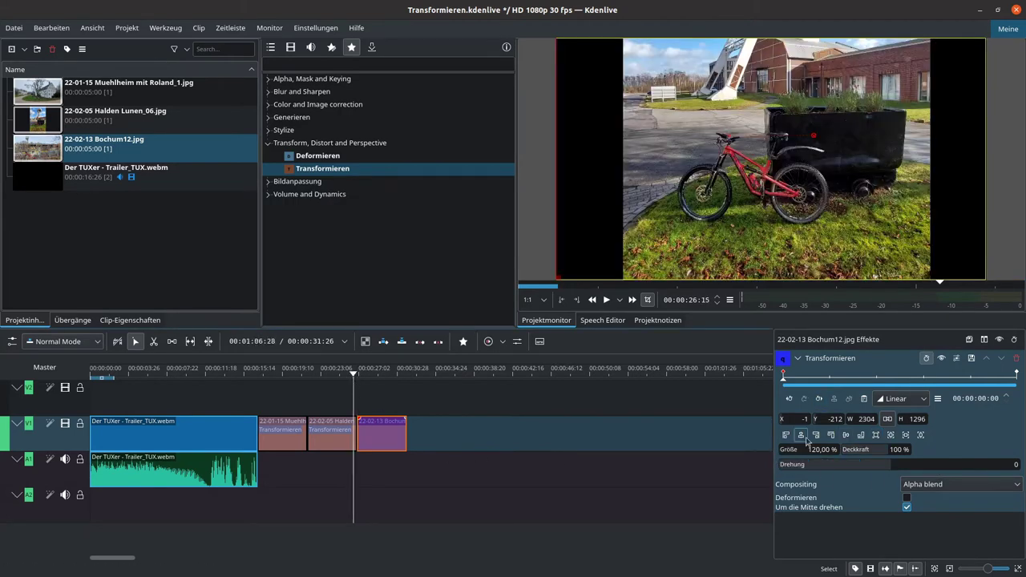
left_click(607, 300)
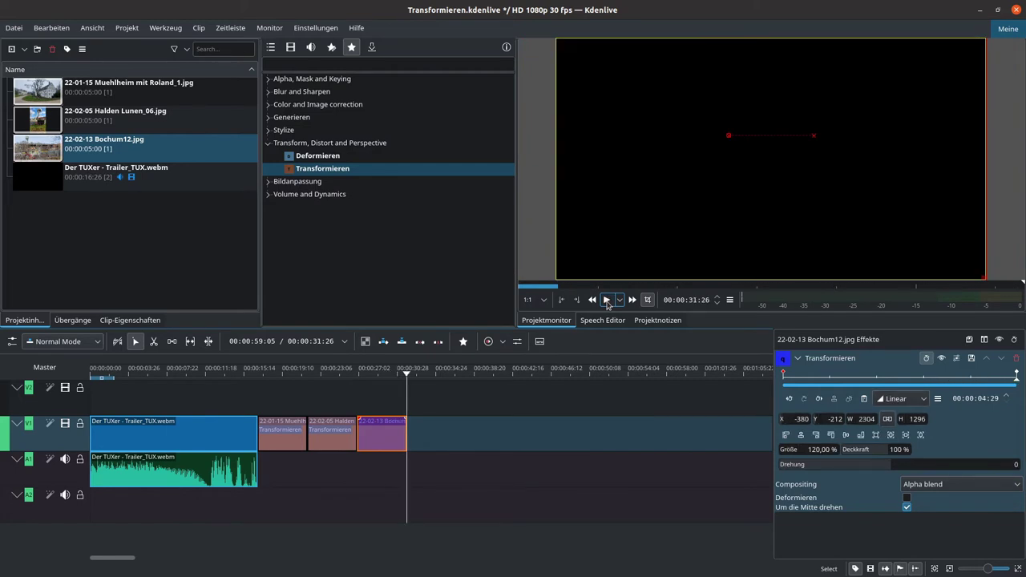
left_click(354, 375)
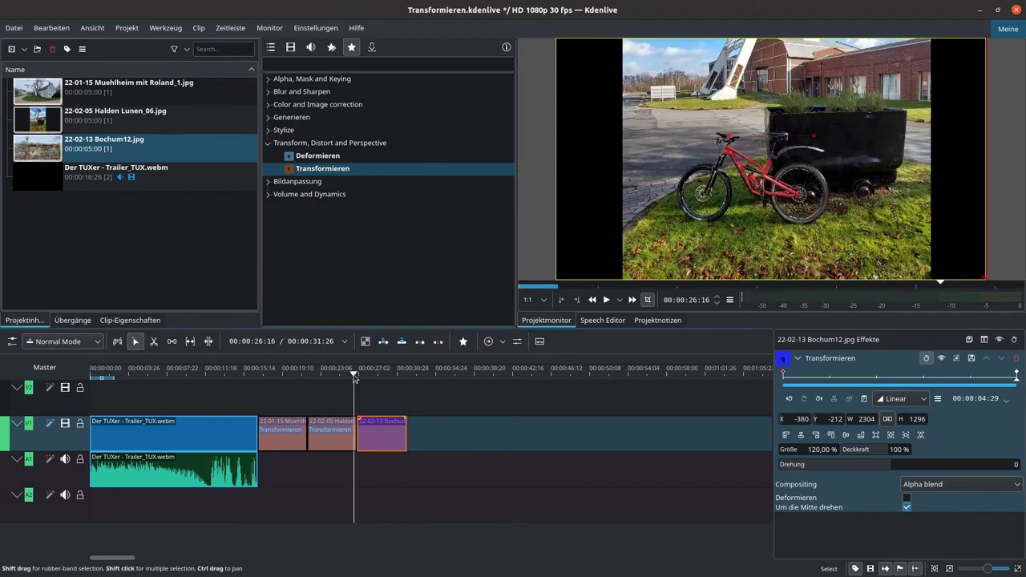
left_click(362, 382)
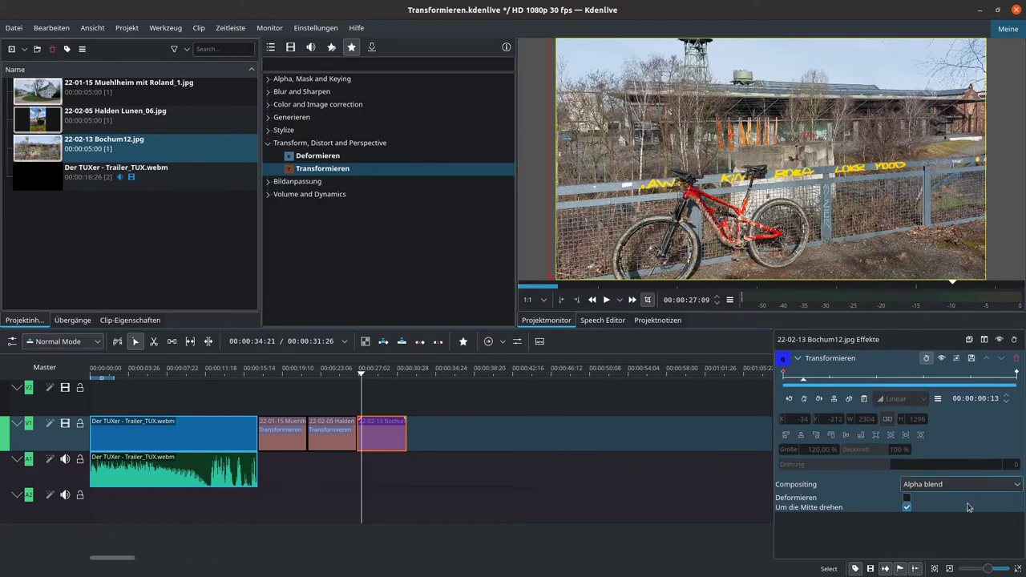
left_click(607, 300)
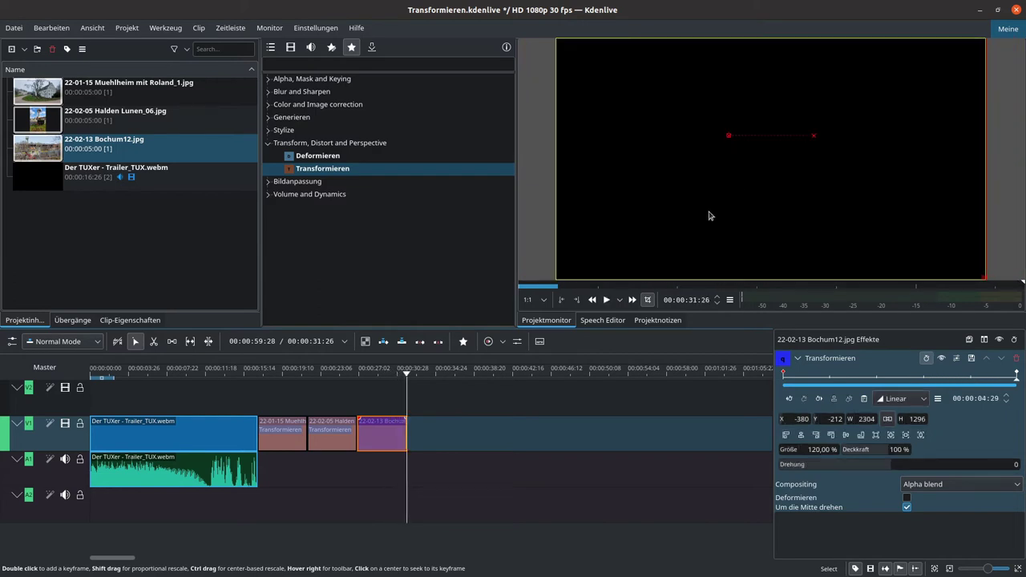
Step: Add Silbersee_FC.webm to track V1 shortly after the Bochum12 clip and mute audio track A1
left_click(427, 430)
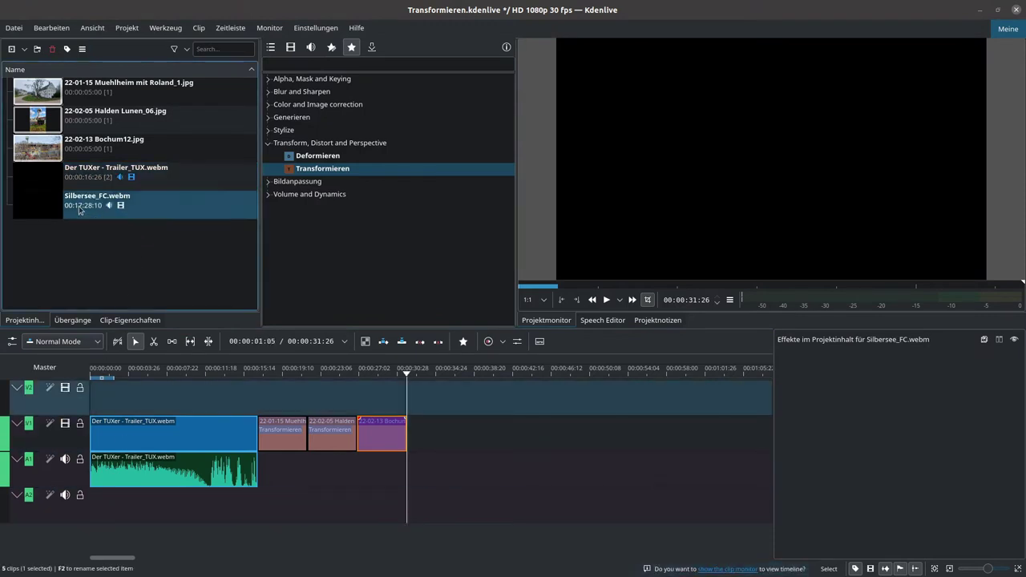
left_click_drag(131, 203, 421, 435)
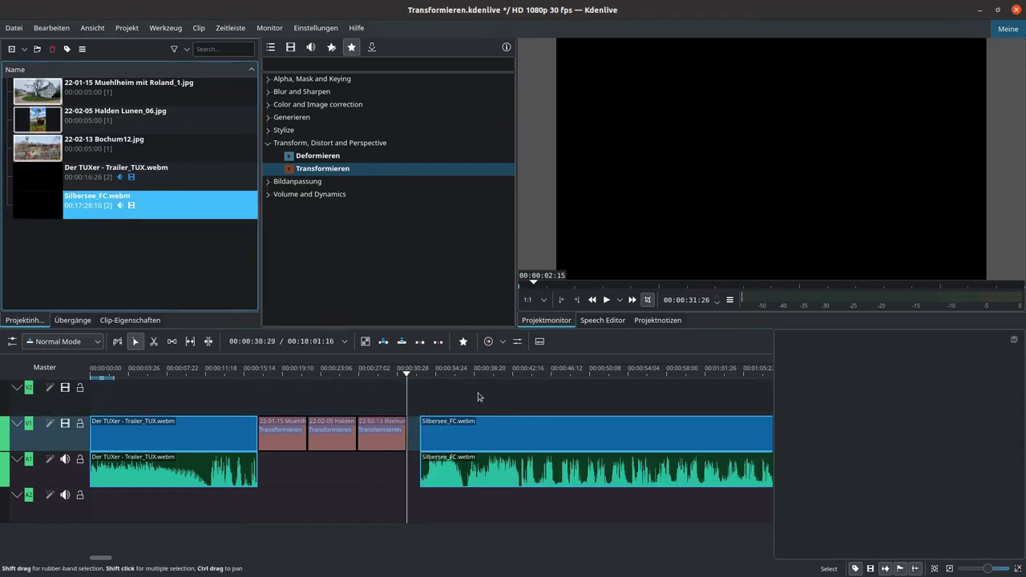
left_click(64, 459)
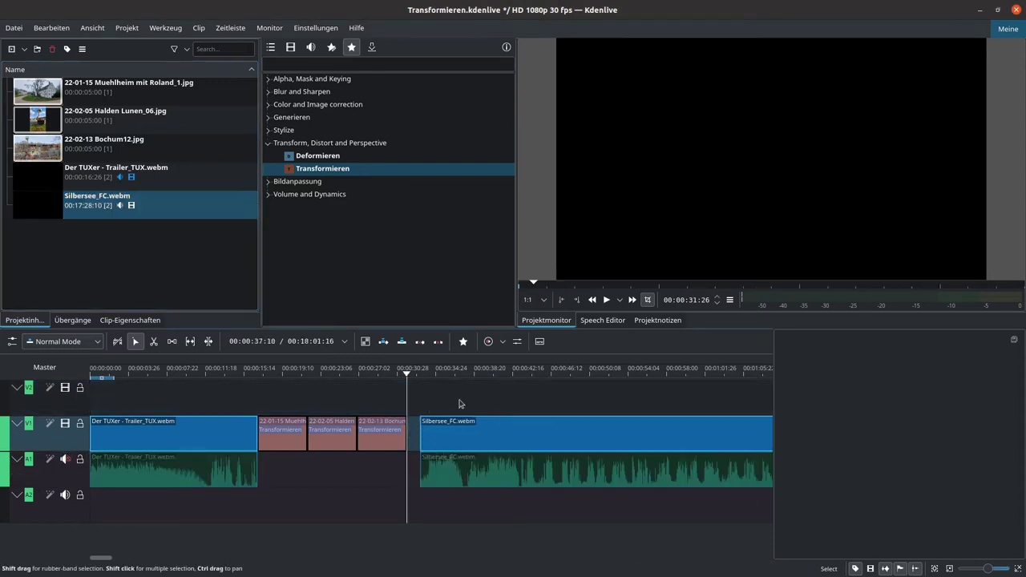
Step: Look through the Silbersee_FC clip at several points of the timeline for a suitable passage
left_click(530, 371)
left_click(568, 373)
left_click(603, 372)
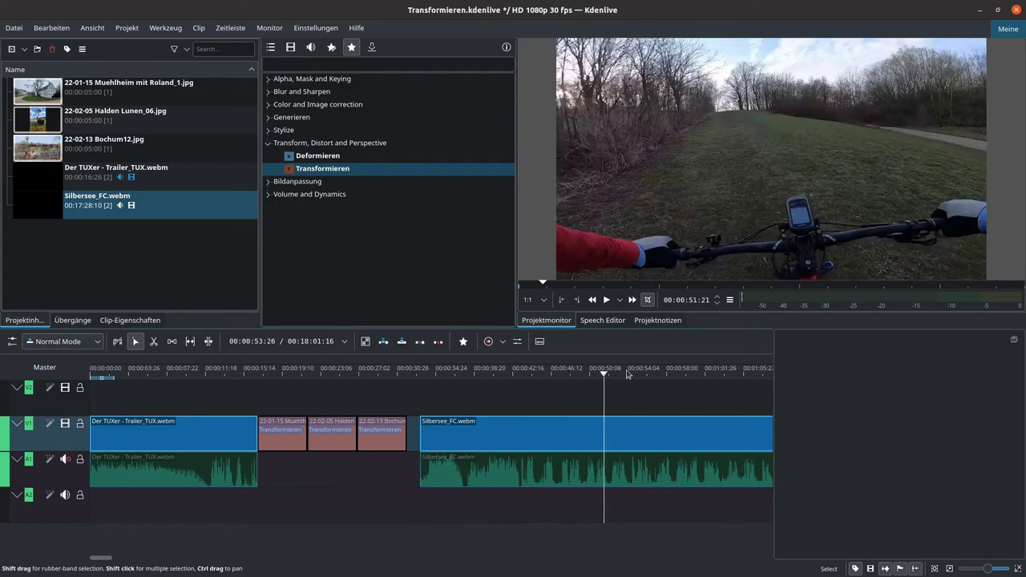
left_click(630, 374)
left_click(659, 374)
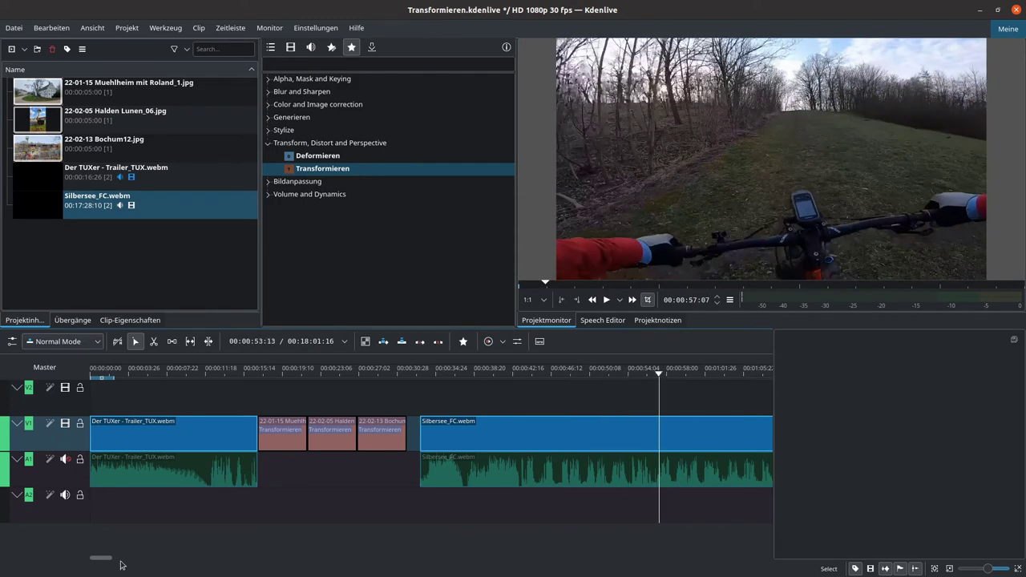
left_click_drag(100, 558, 116, 558)
left_click(347, 370)
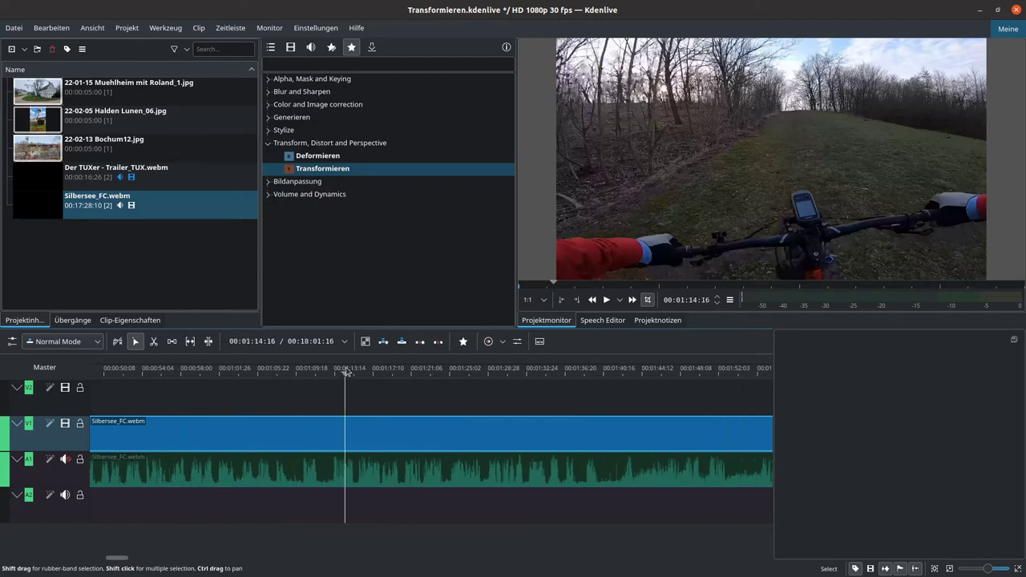
left_click_drag(347, 370, 465, 383)
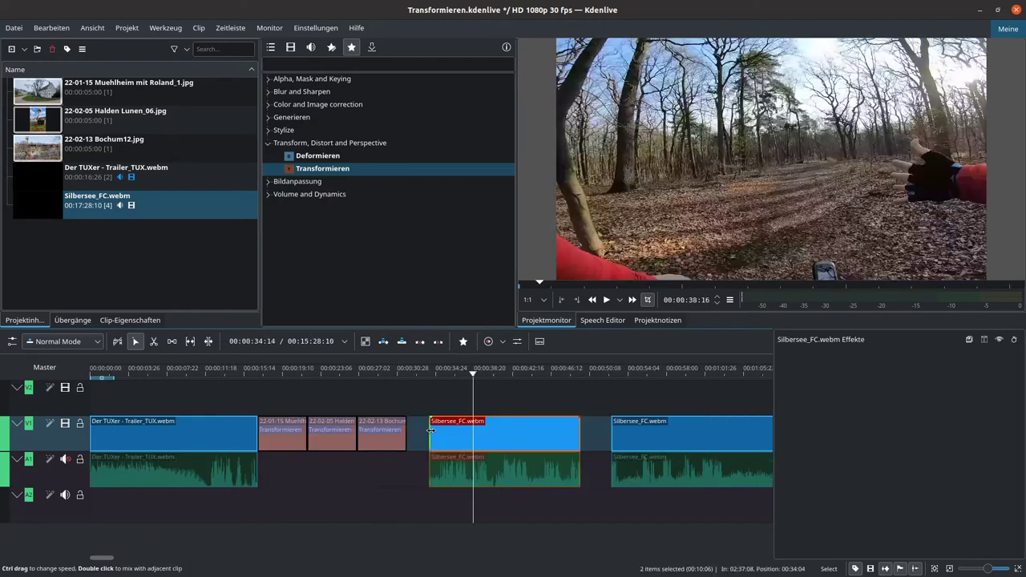
Step: Trim the short Silbersee_FC piece to about 4 seconds and move it directly after the Bochum12 clip
left_click_drag(481, 433, 527, 433)
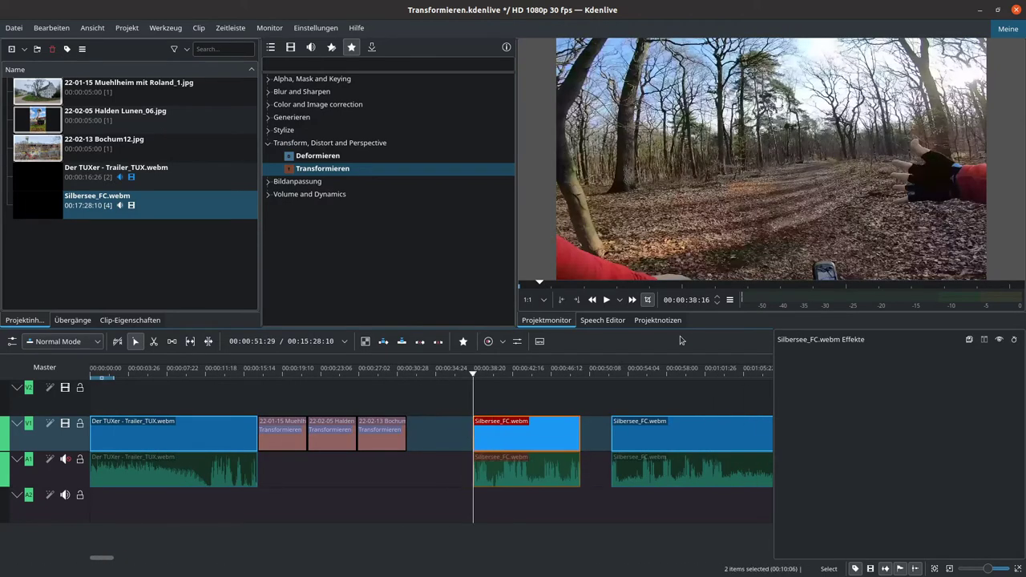
left_click(606, 300)
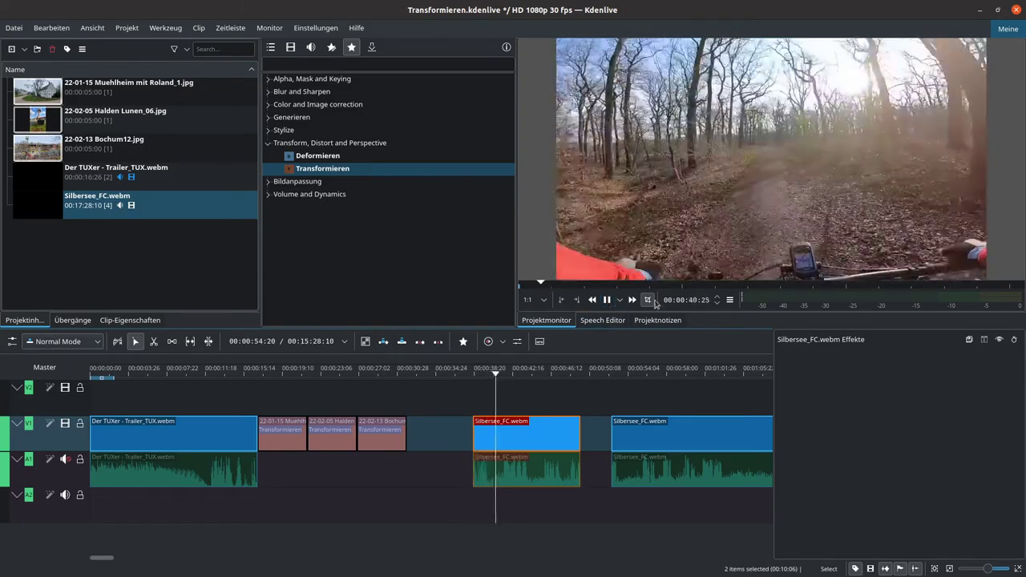
left_click(614, 303)
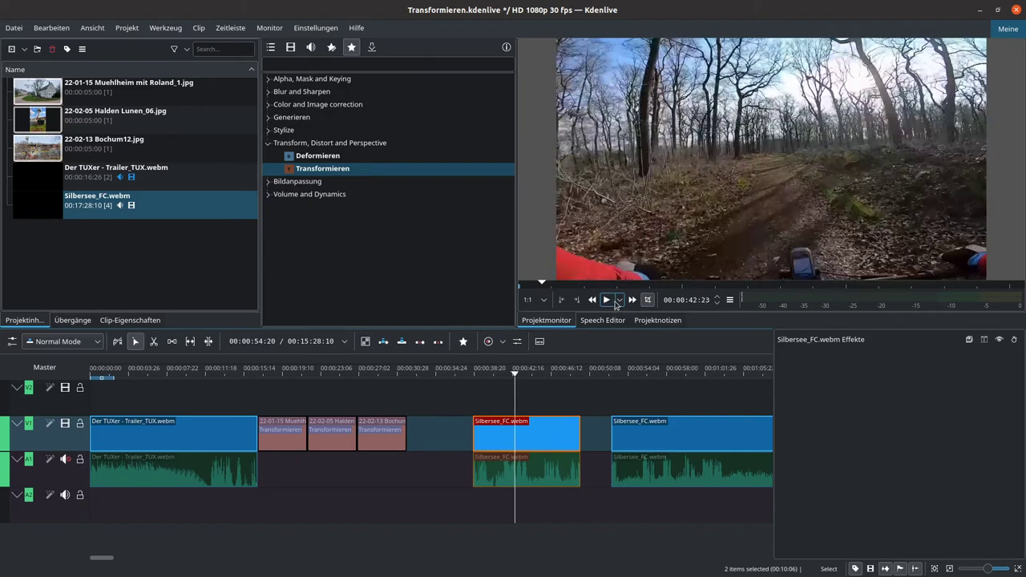
left_click_drag(578, 433, 428, 438)
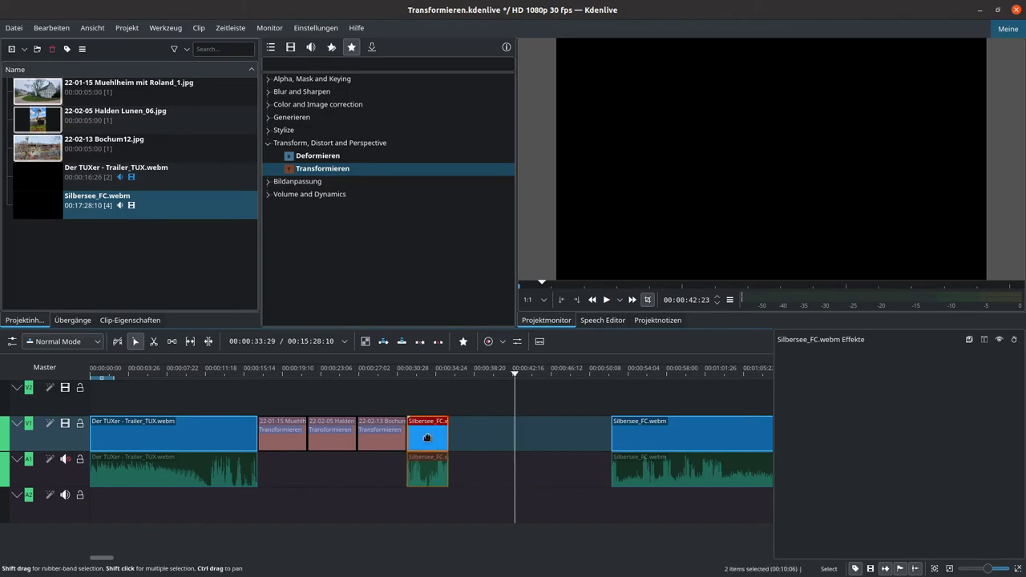
Step: Apply the Transformieren effect to the short Silbersee_FC clip on V1, with the playhead inside it at 00:00:33:05
left_click(433, 385)
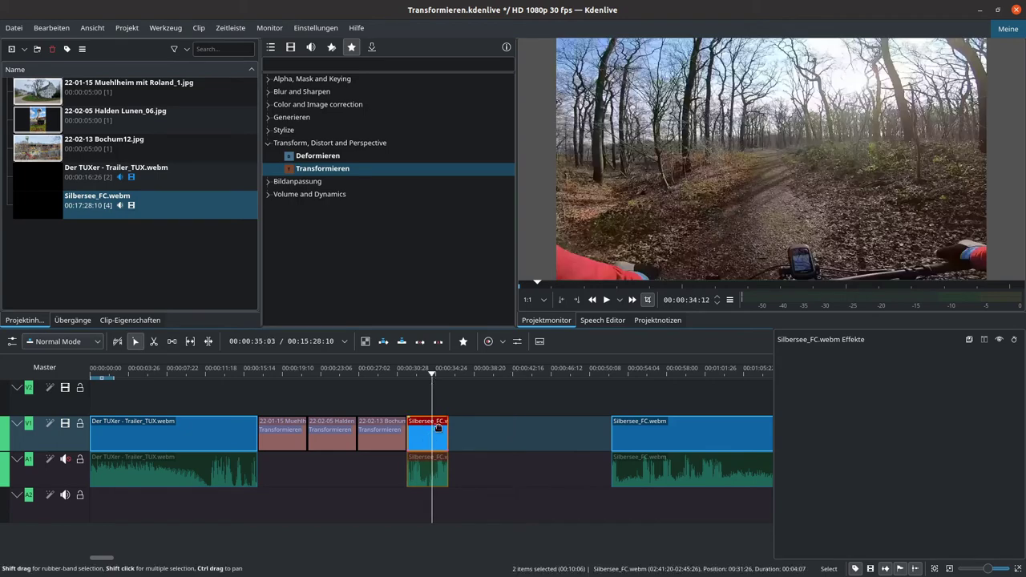
left_click(418, 375)
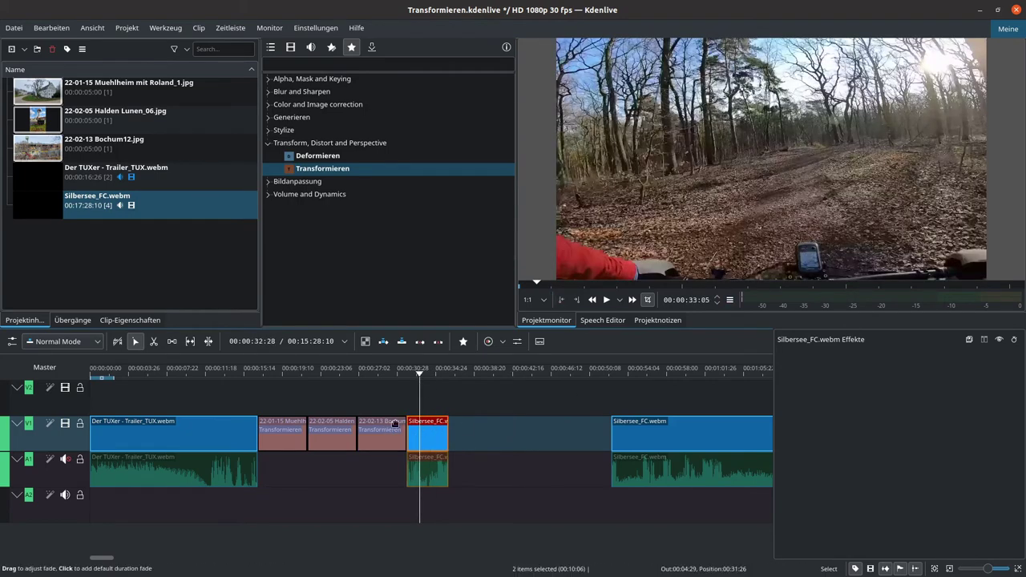
left_click_drag(324, 168, 350, 222)
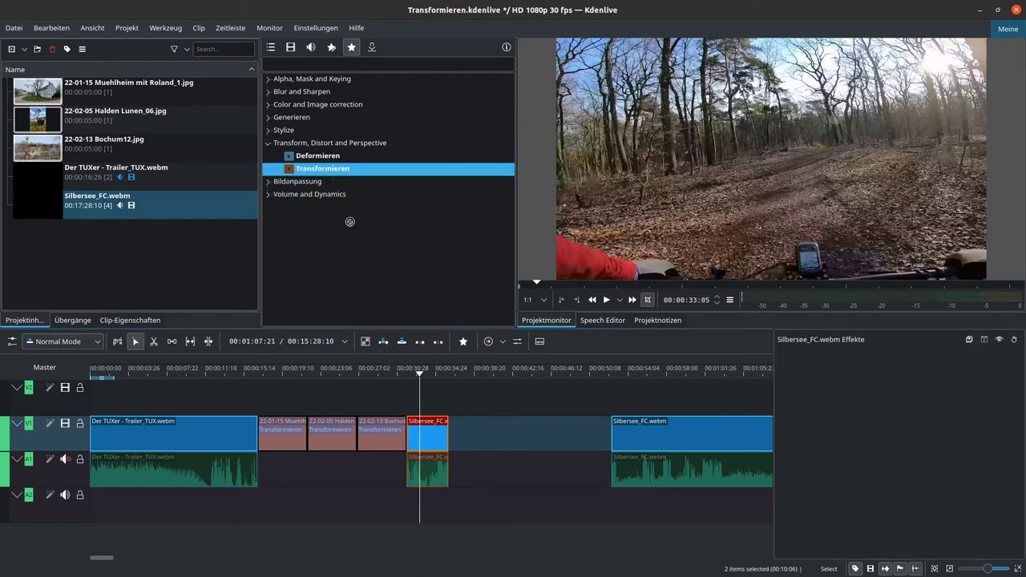
left_click_drag(435, 431, 436, 432)
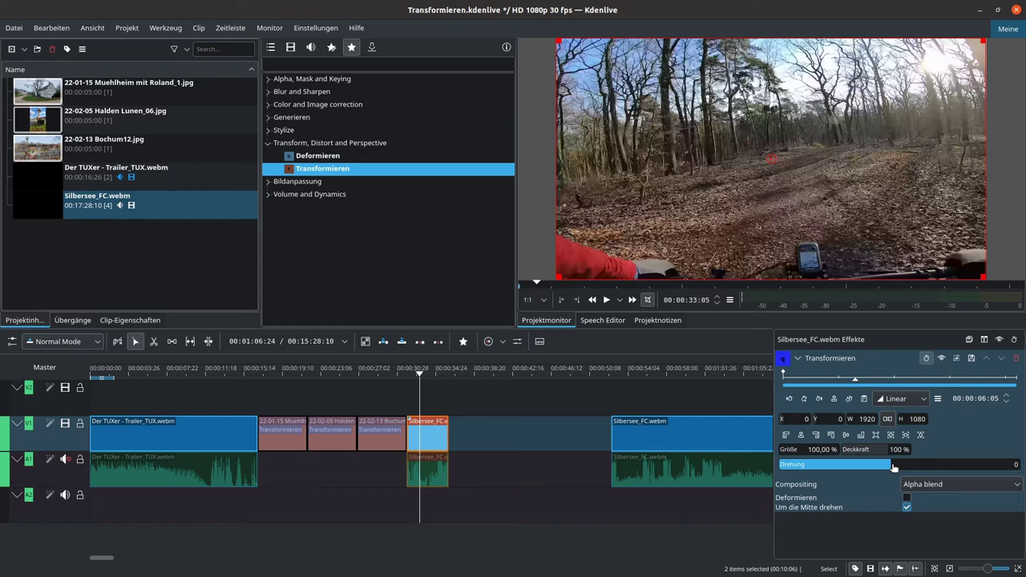
Step: Level the Silbersee_FC clip with a rotation of 3 and fill the frame at 109,53 % size, positioned at about X -136, Y -57
left_click_drag(892, 466, 894, 467)
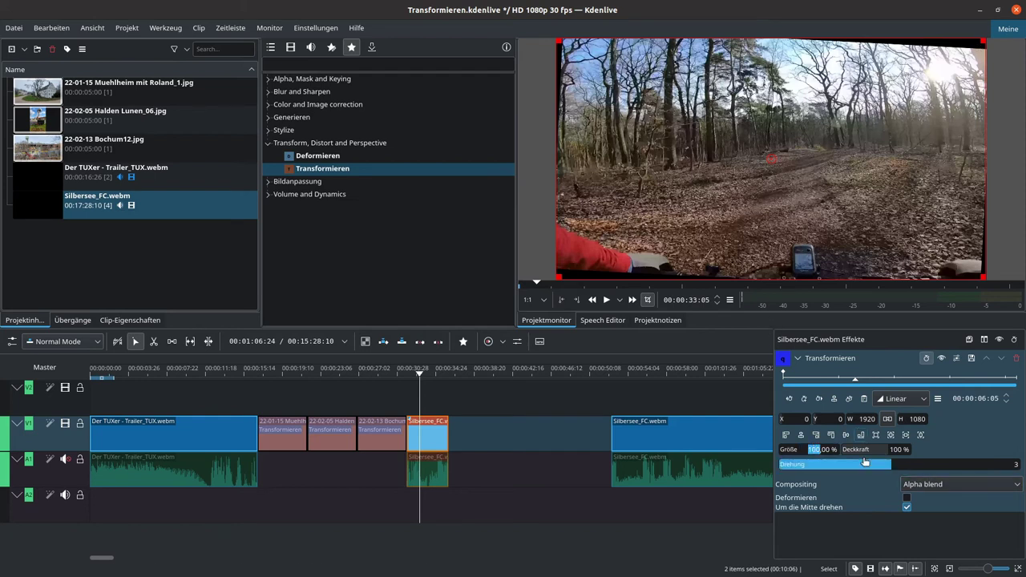
left_click_drag(808, 449, 814, 450)
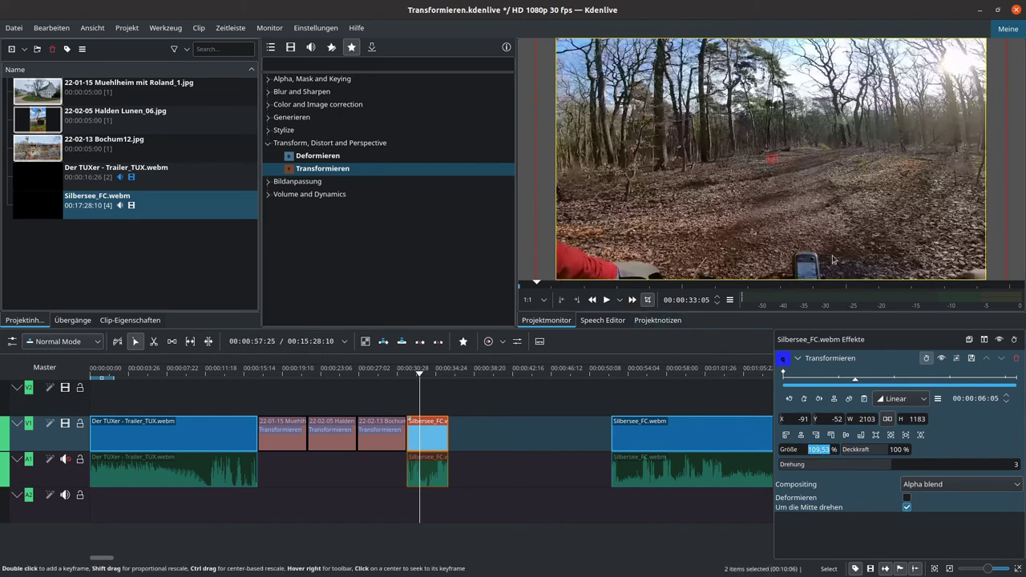
mouse_move(779, 158)
left_mouse_down()
mouse_move(771, 142)
mouse_move(764, 158)
left_mouse_up()
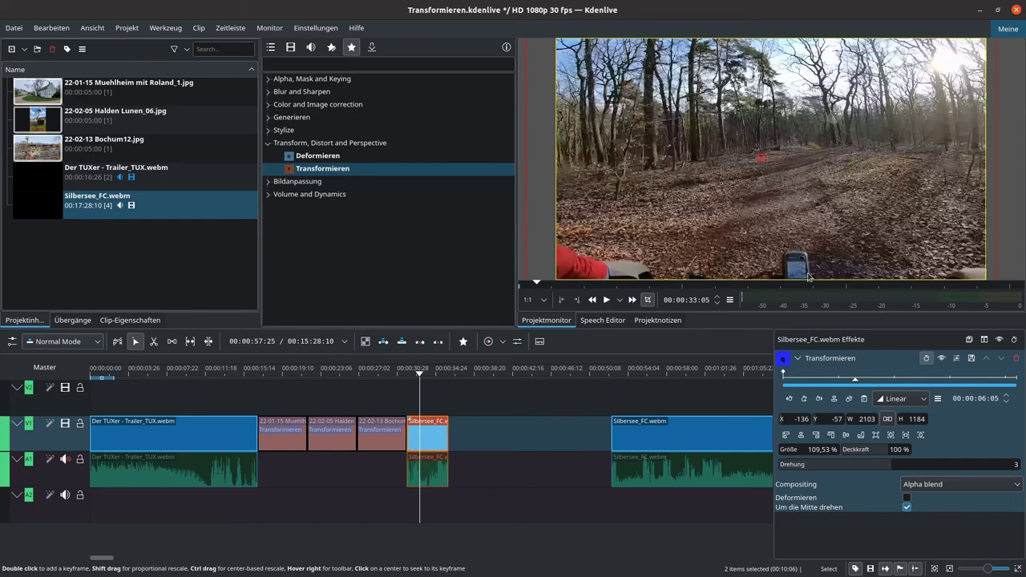
Step: Play back the rotated Silbersee_FC clip from 00:00:31:00, near the end of the Bochum12 clip, and stop past its end
left_click(398, 374)
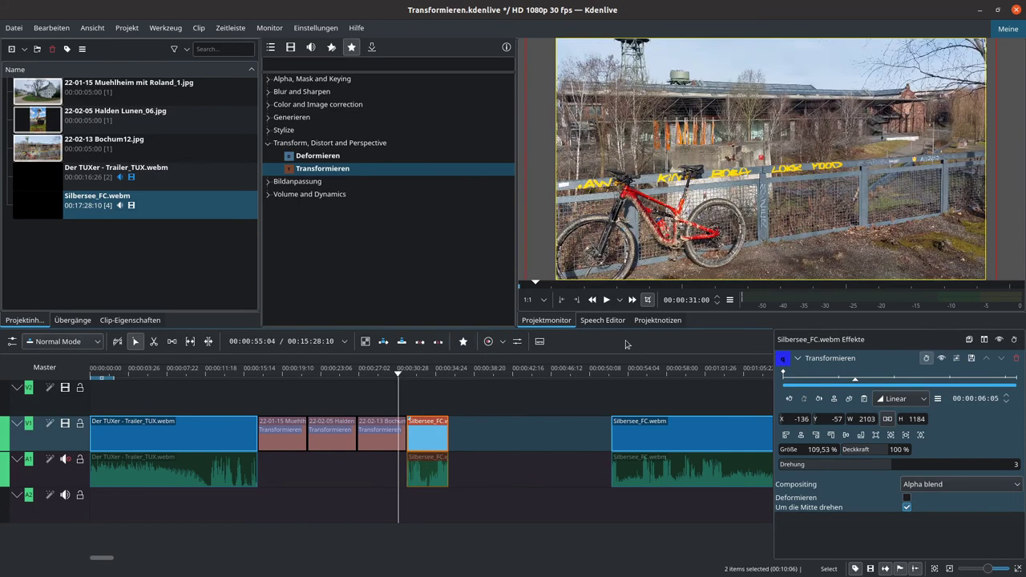
left_click(607, 301)
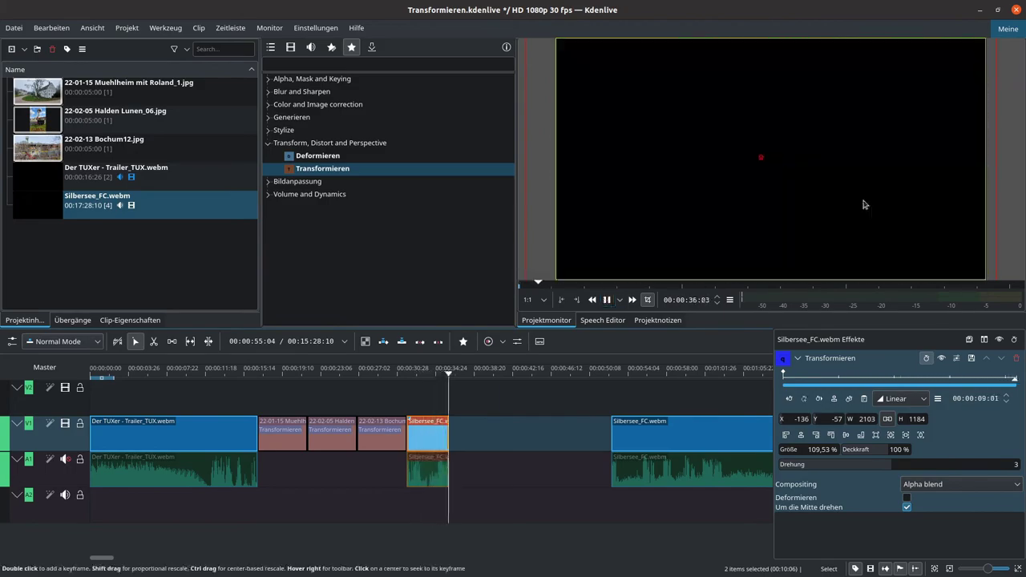
left_click(608, 302)
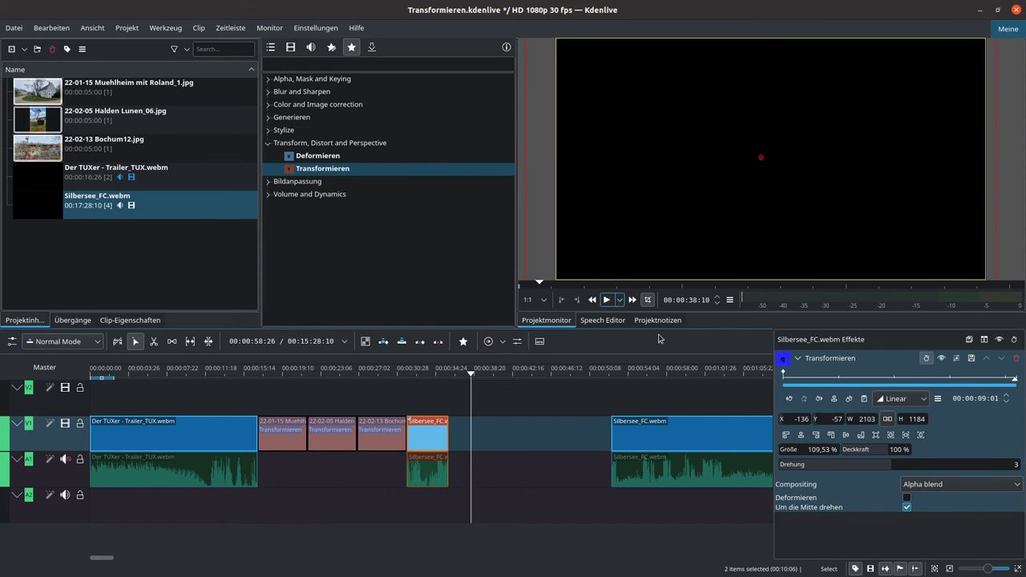